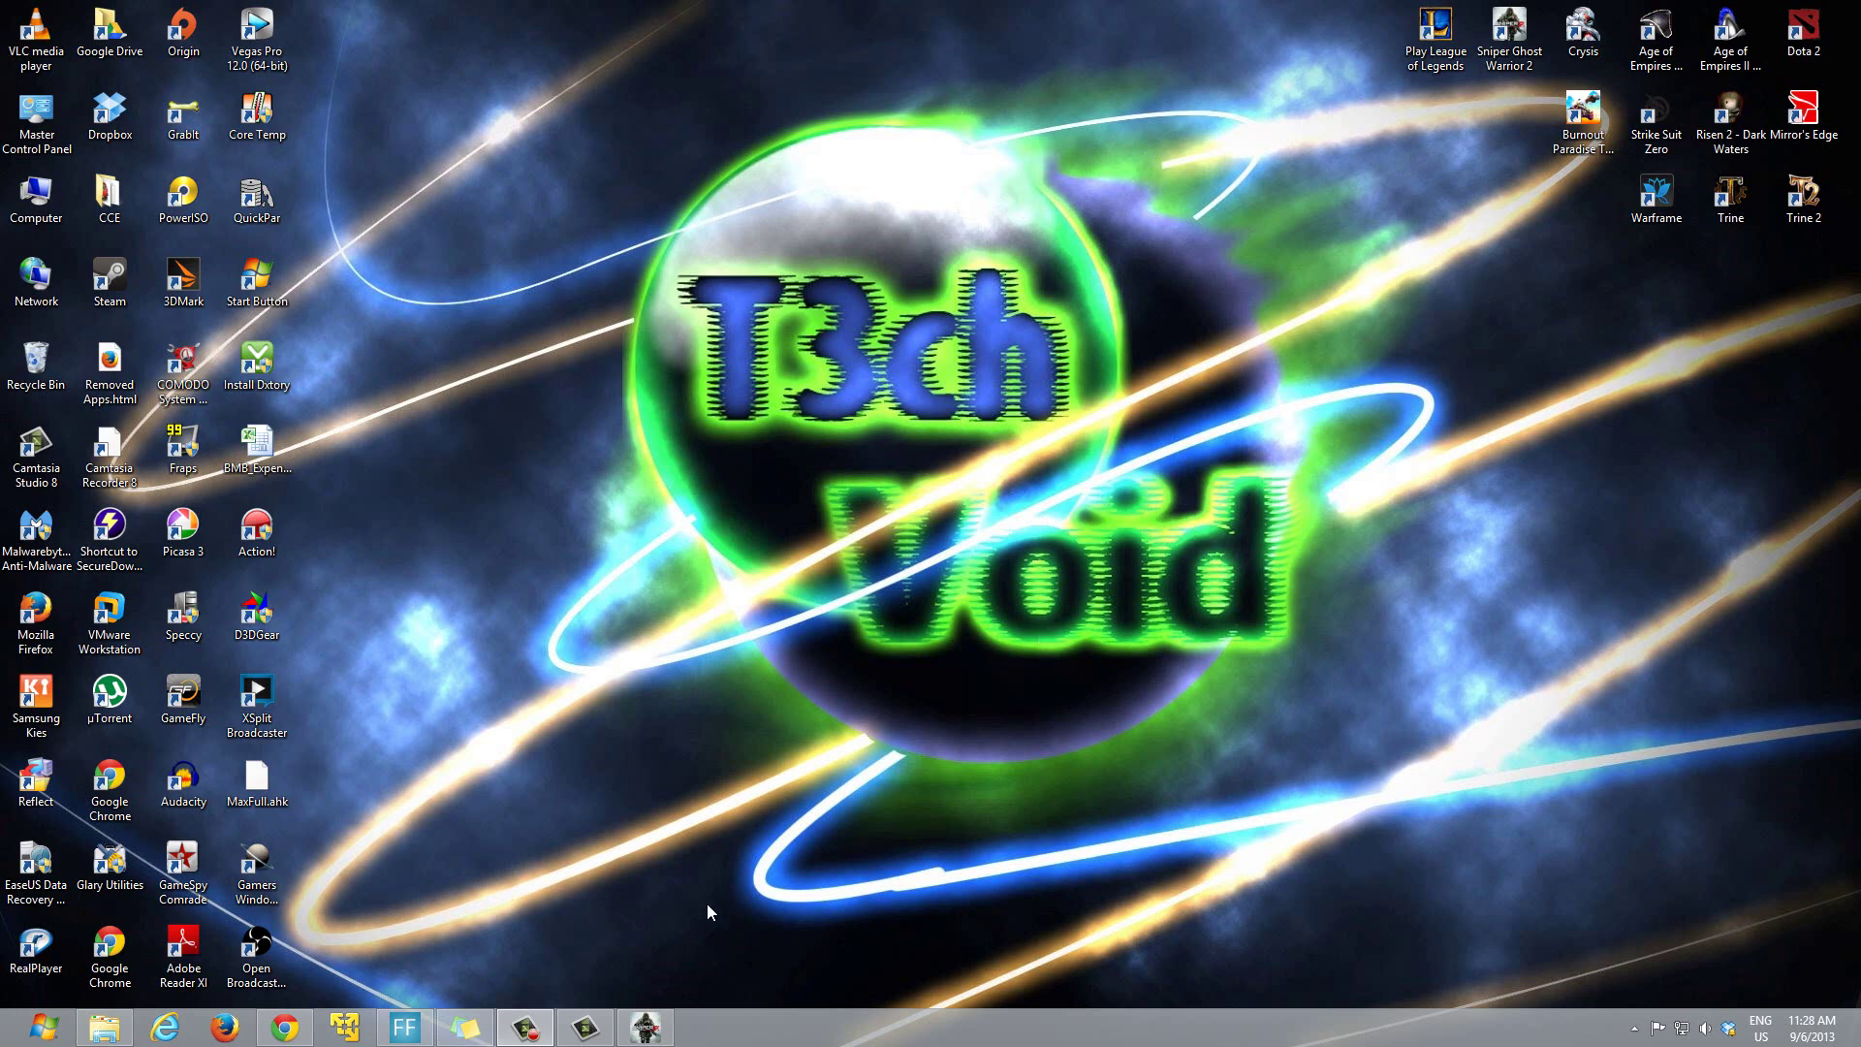
Restore Sniper Ghost Warrior 2 from the taskbar and reposition its window by the title bar
click(643, 1032)
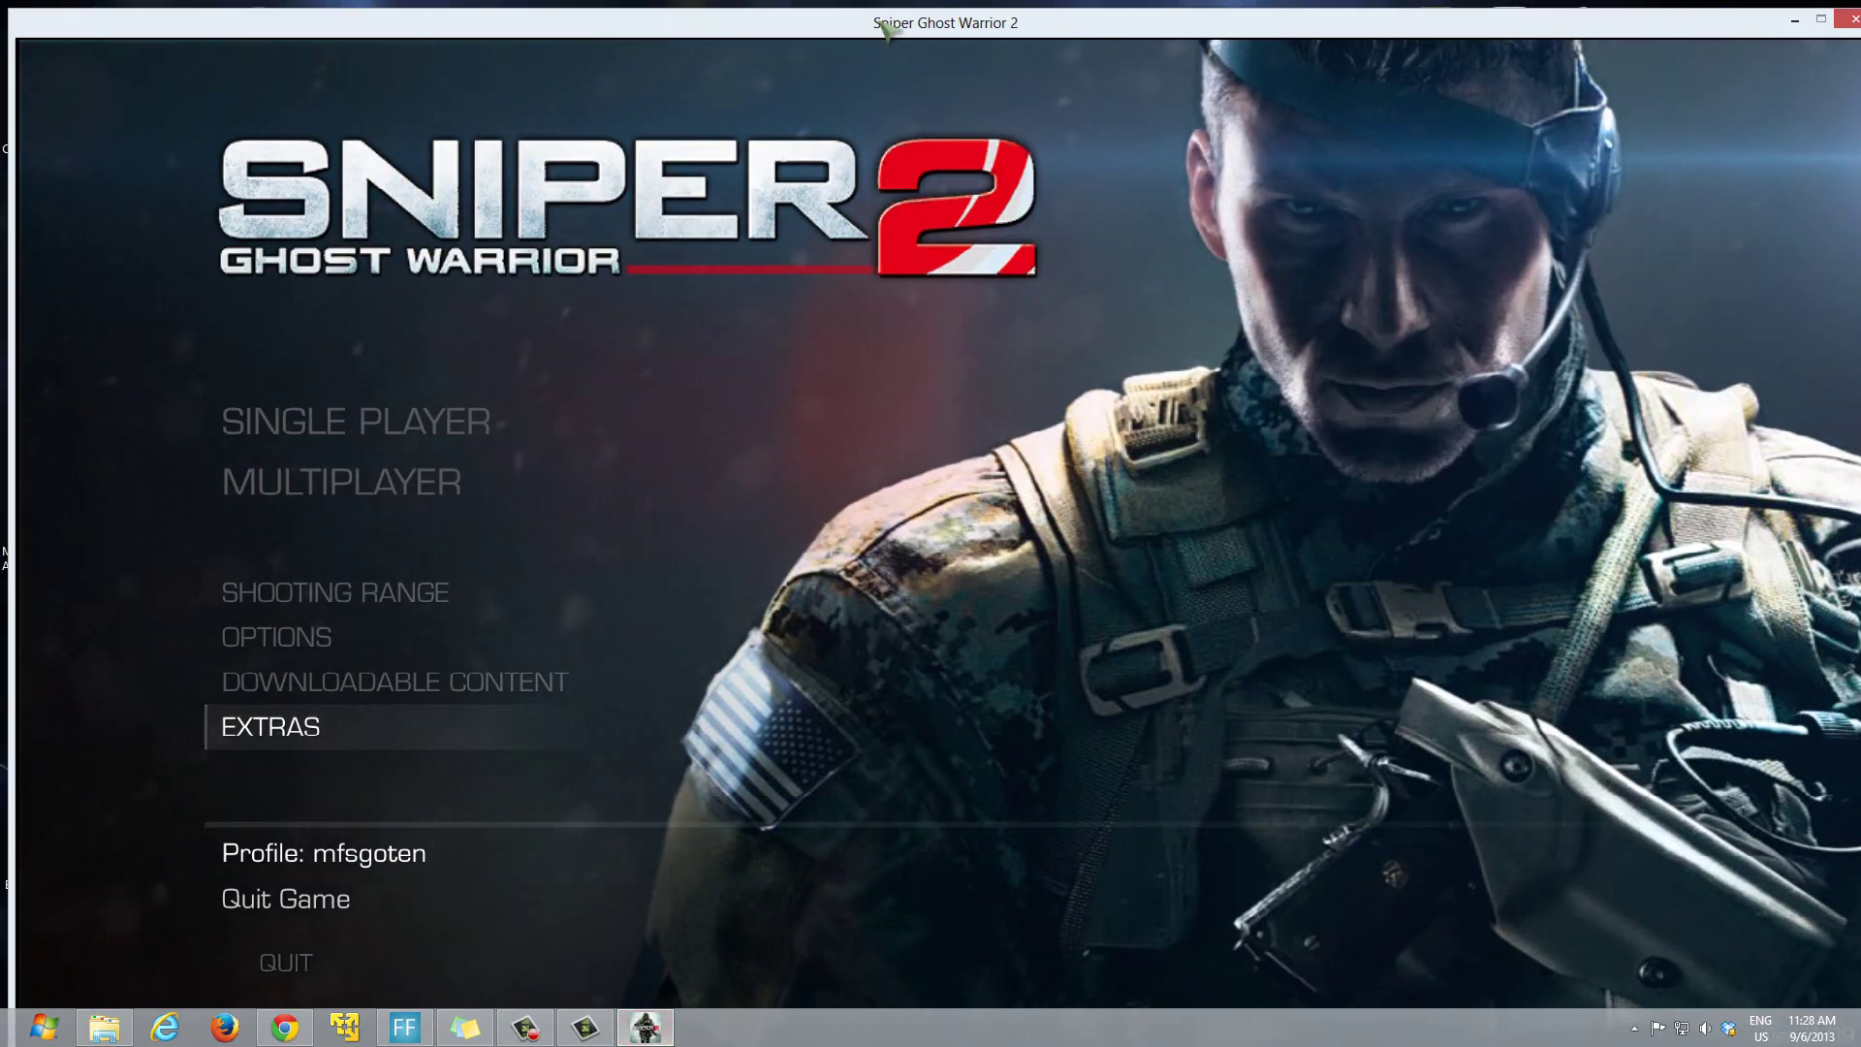
drag(535, 7, 497, 20)
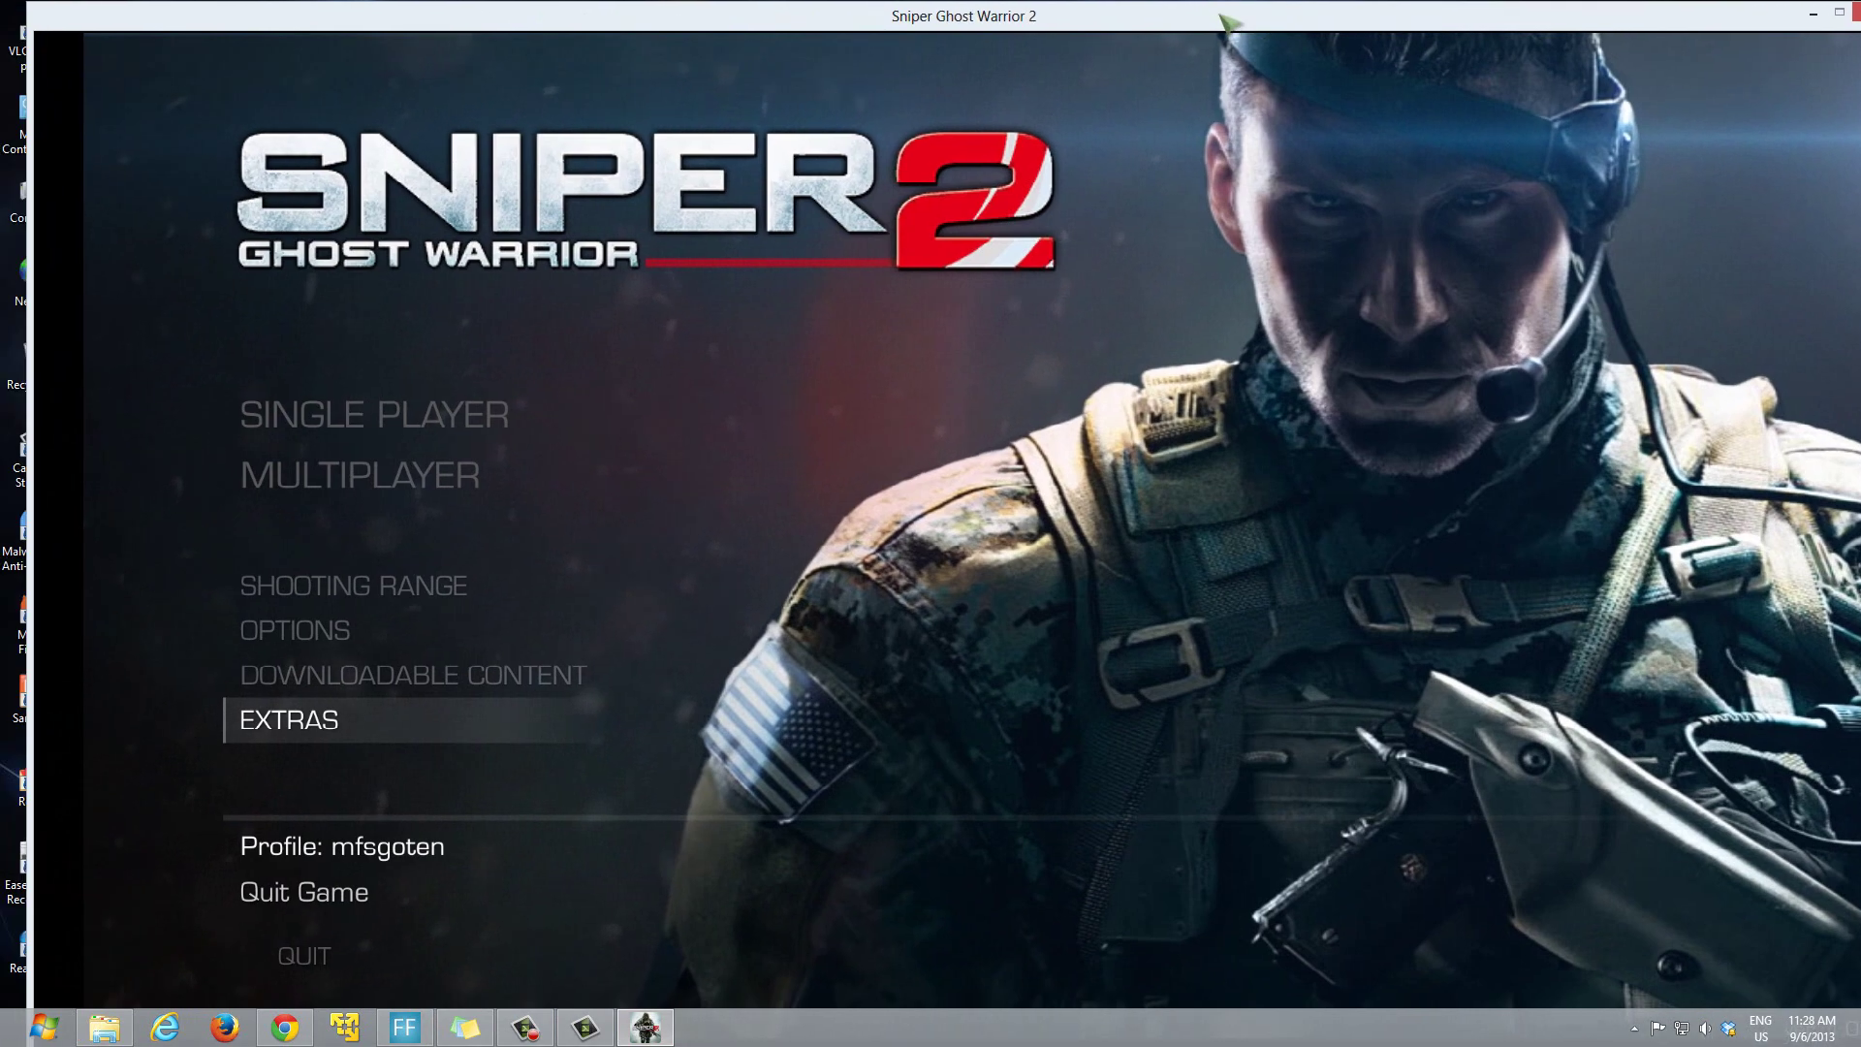
drag(840, 29, 873, 17)
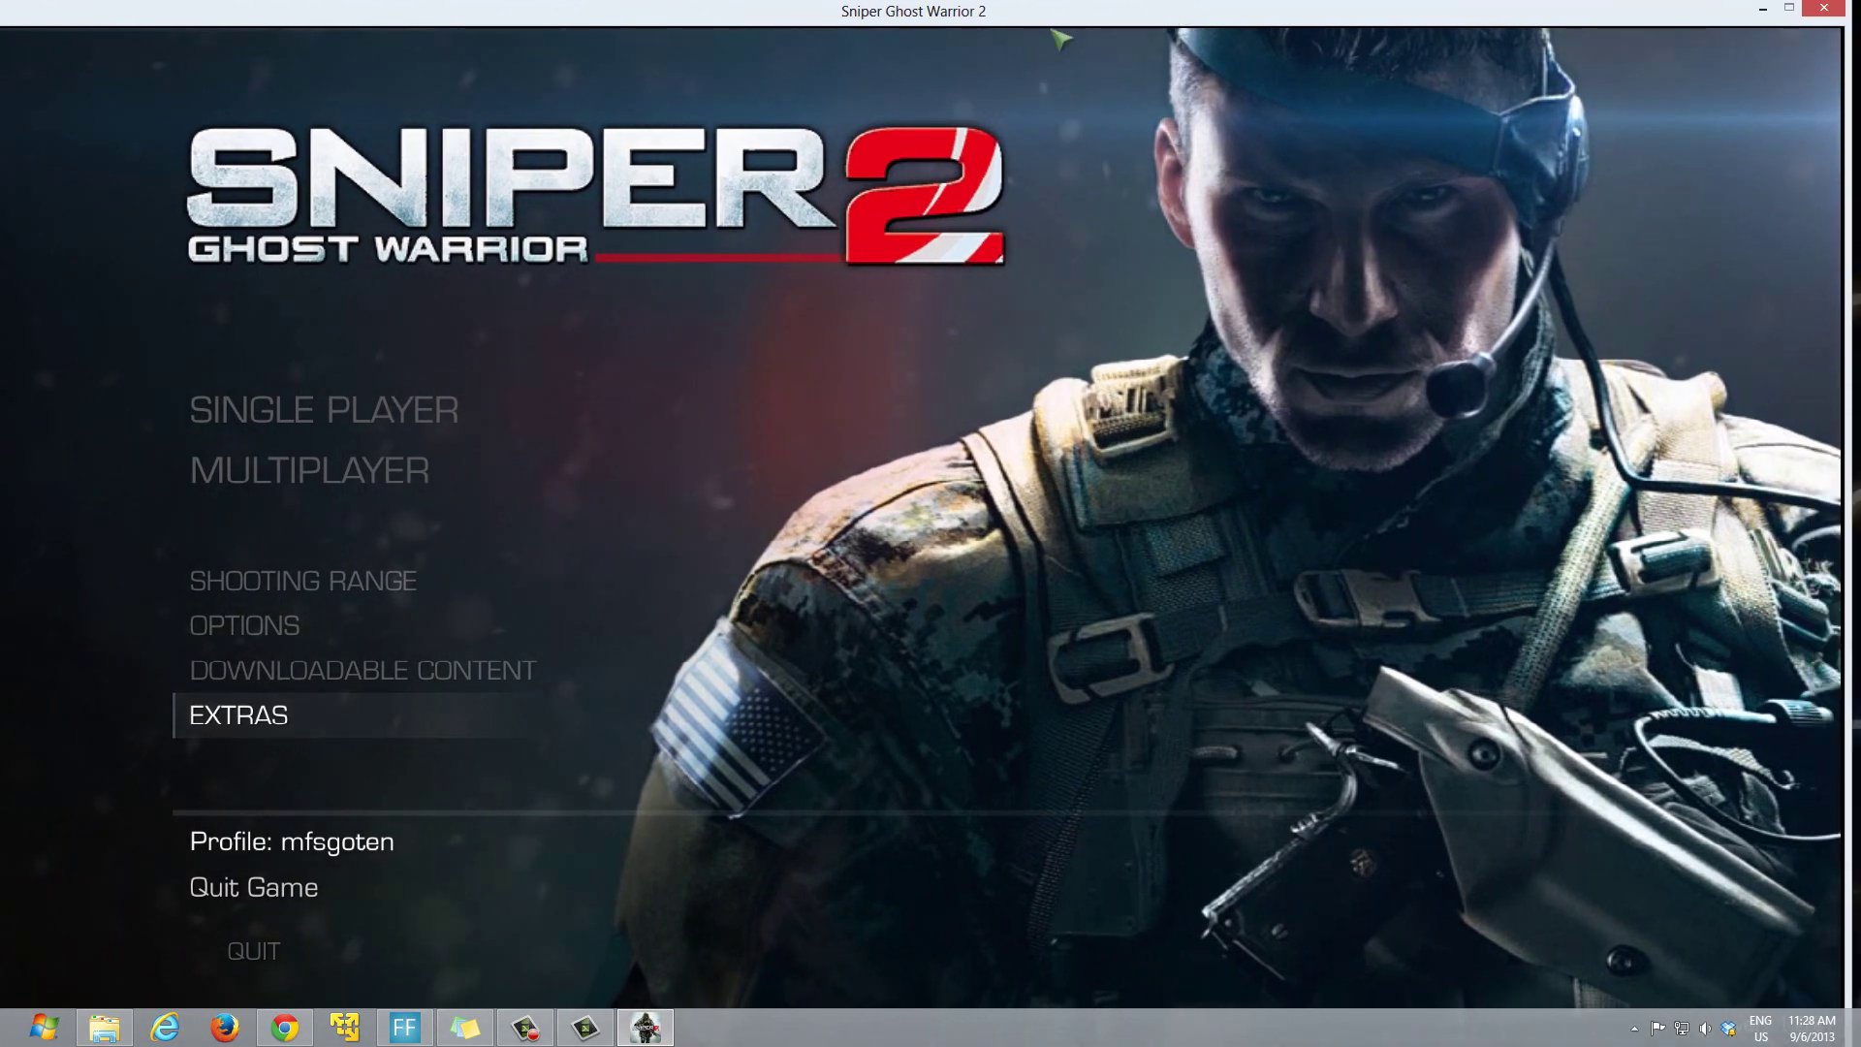
drag(1133, 17, 1152, 19)
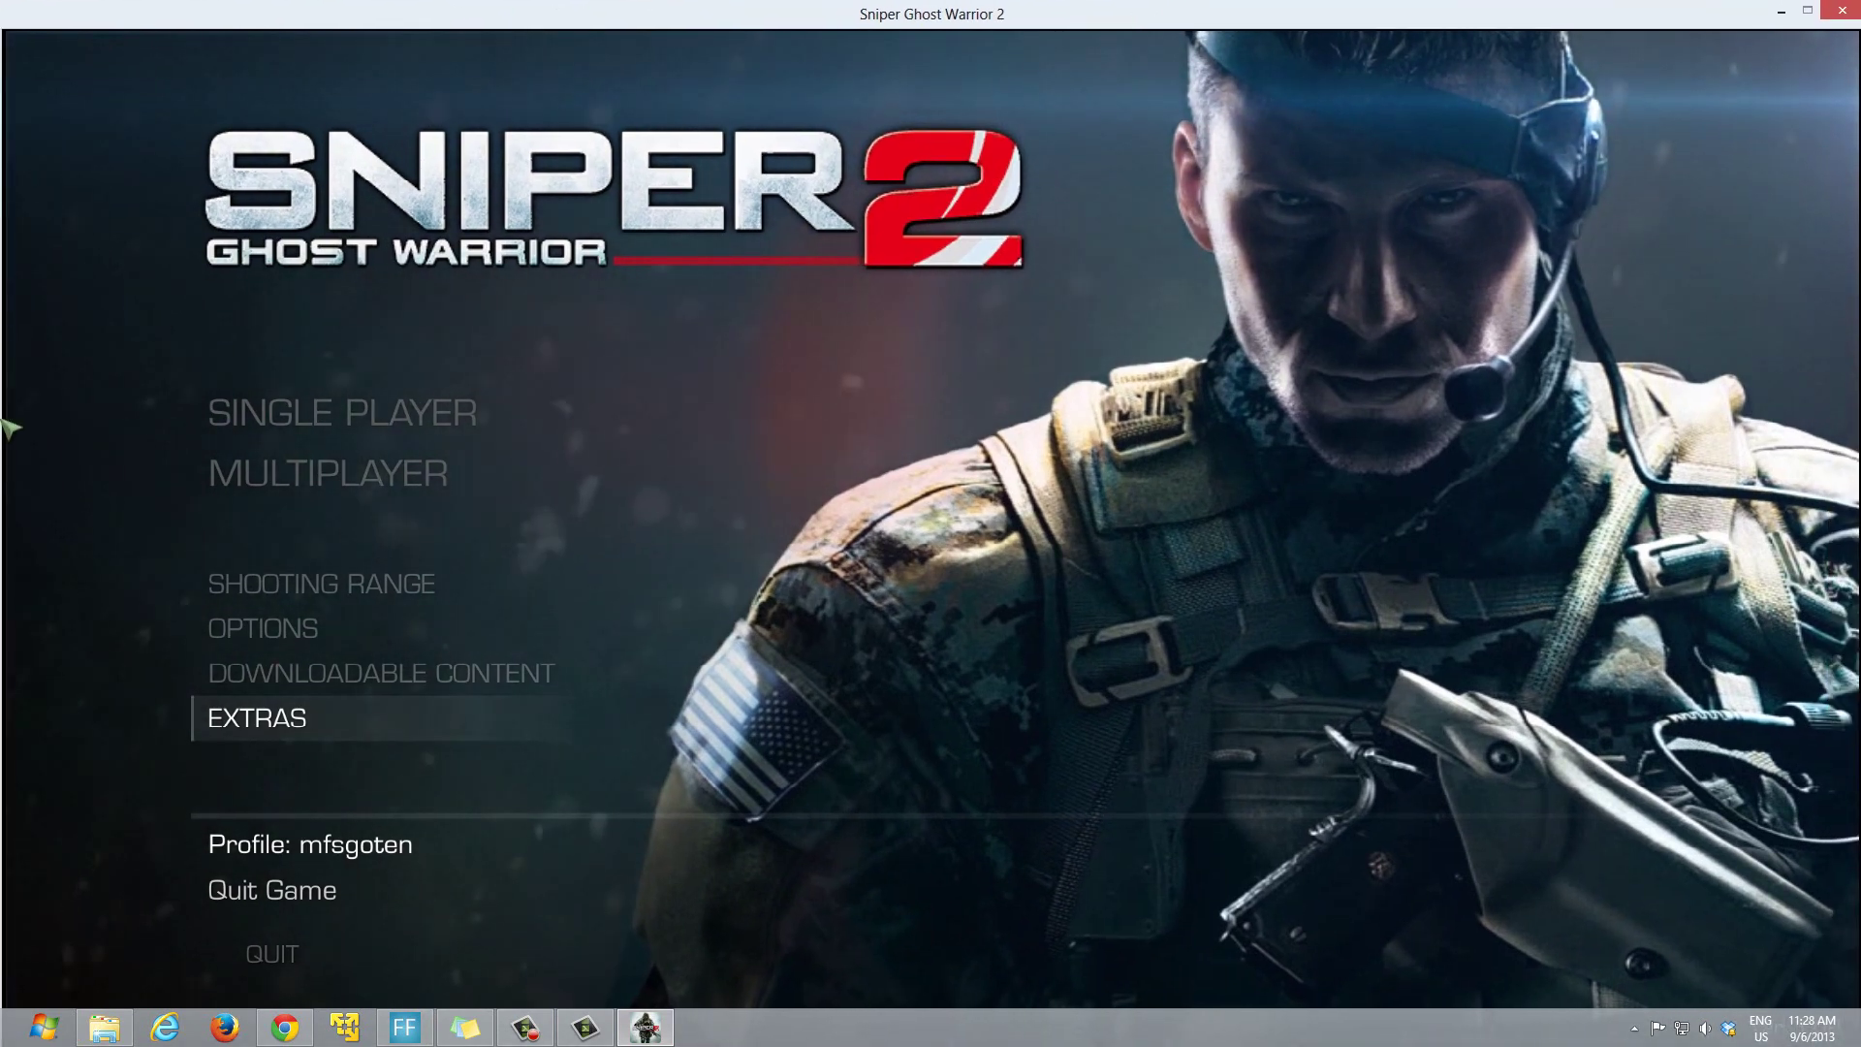
mouse_move(517, 23)
mouse_down()
mouse_move(631, 26)
mouse_move(540, 11)
mouse_up()
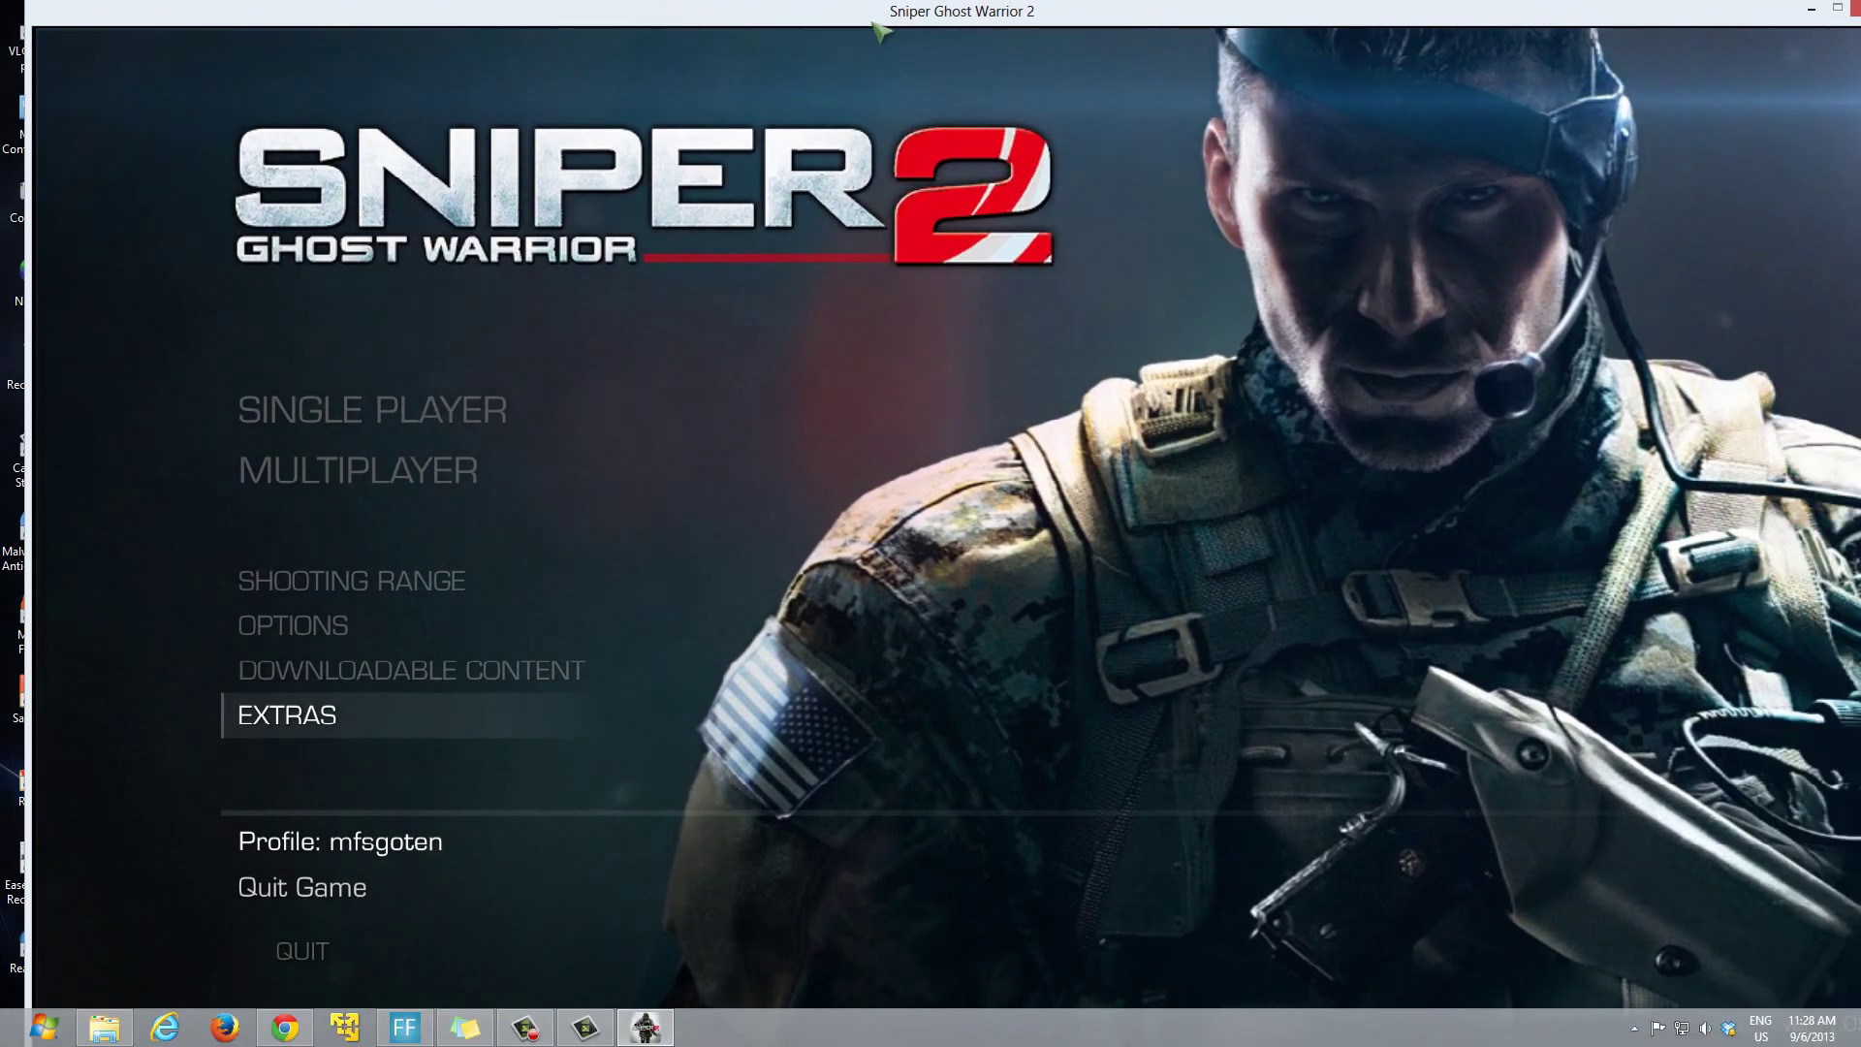
drag(964, 18, 921, 16)
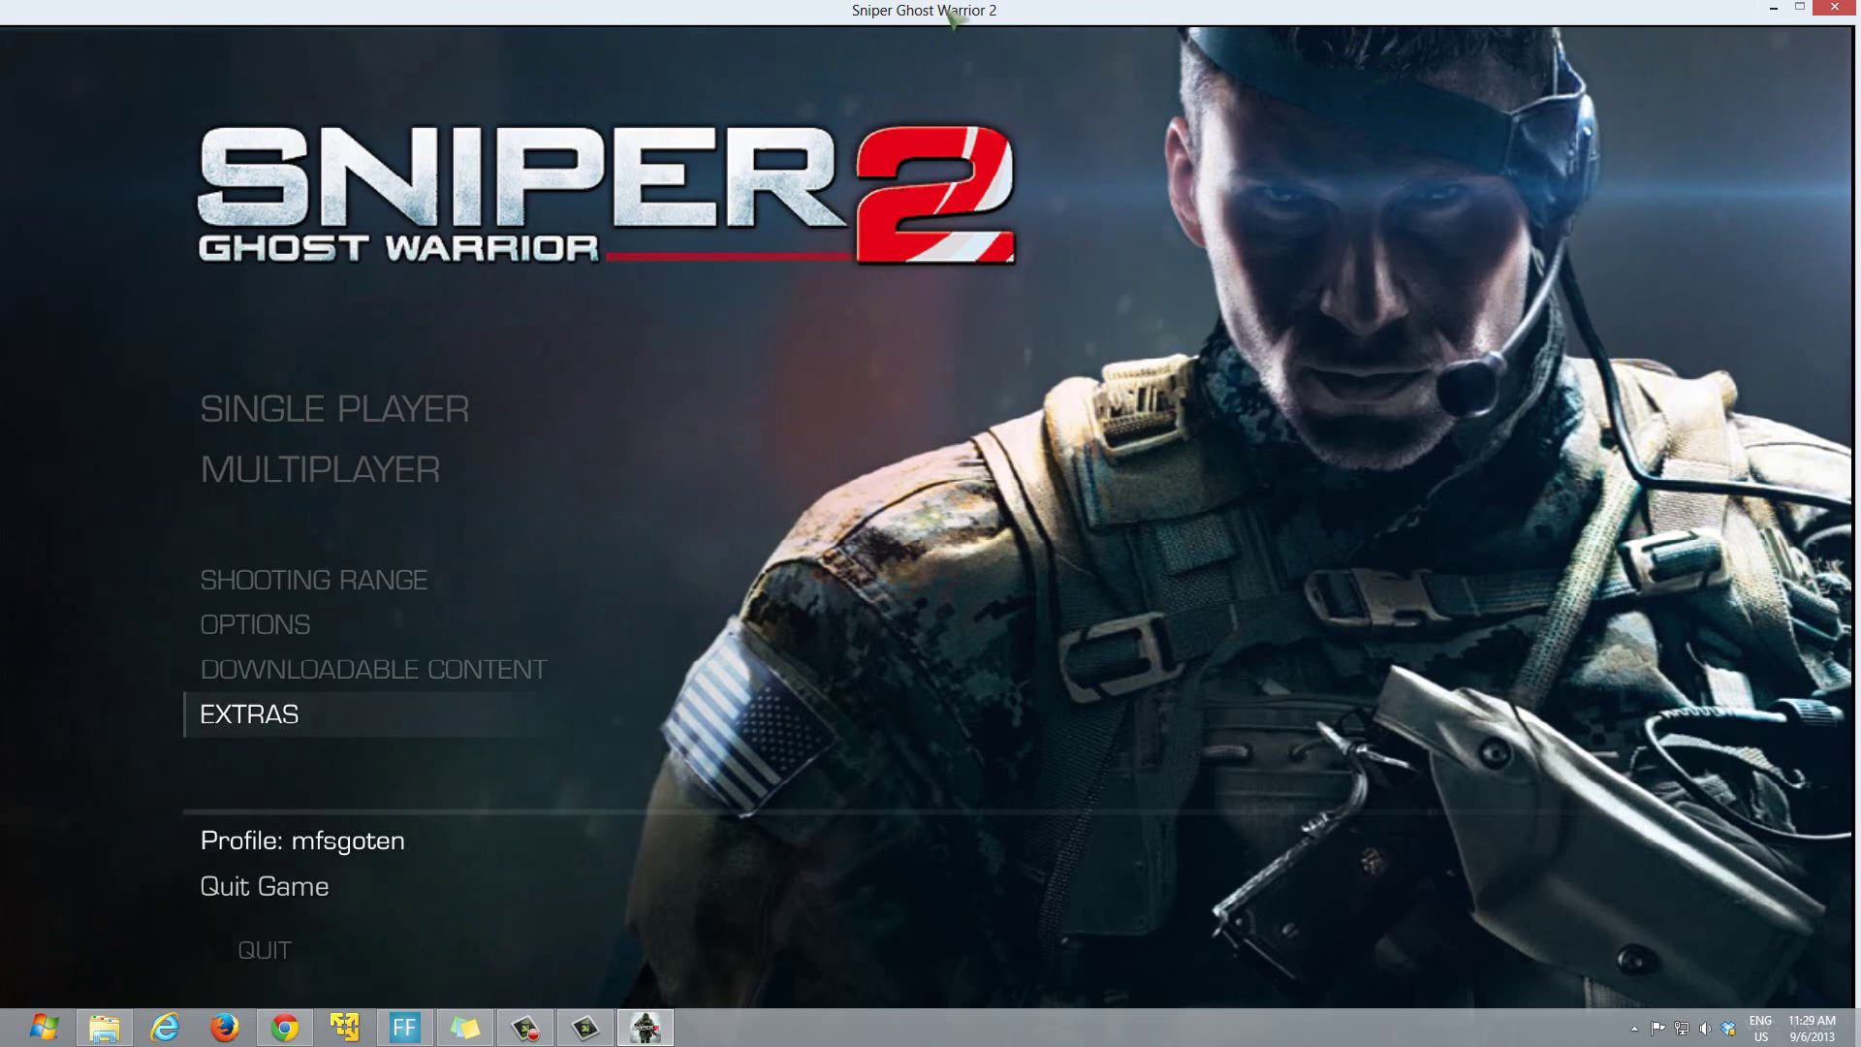
mouse_move(958, 13)
mouse_down()
mouse_move(985, 13)
mouse_move(958, 13)
mouse_up()
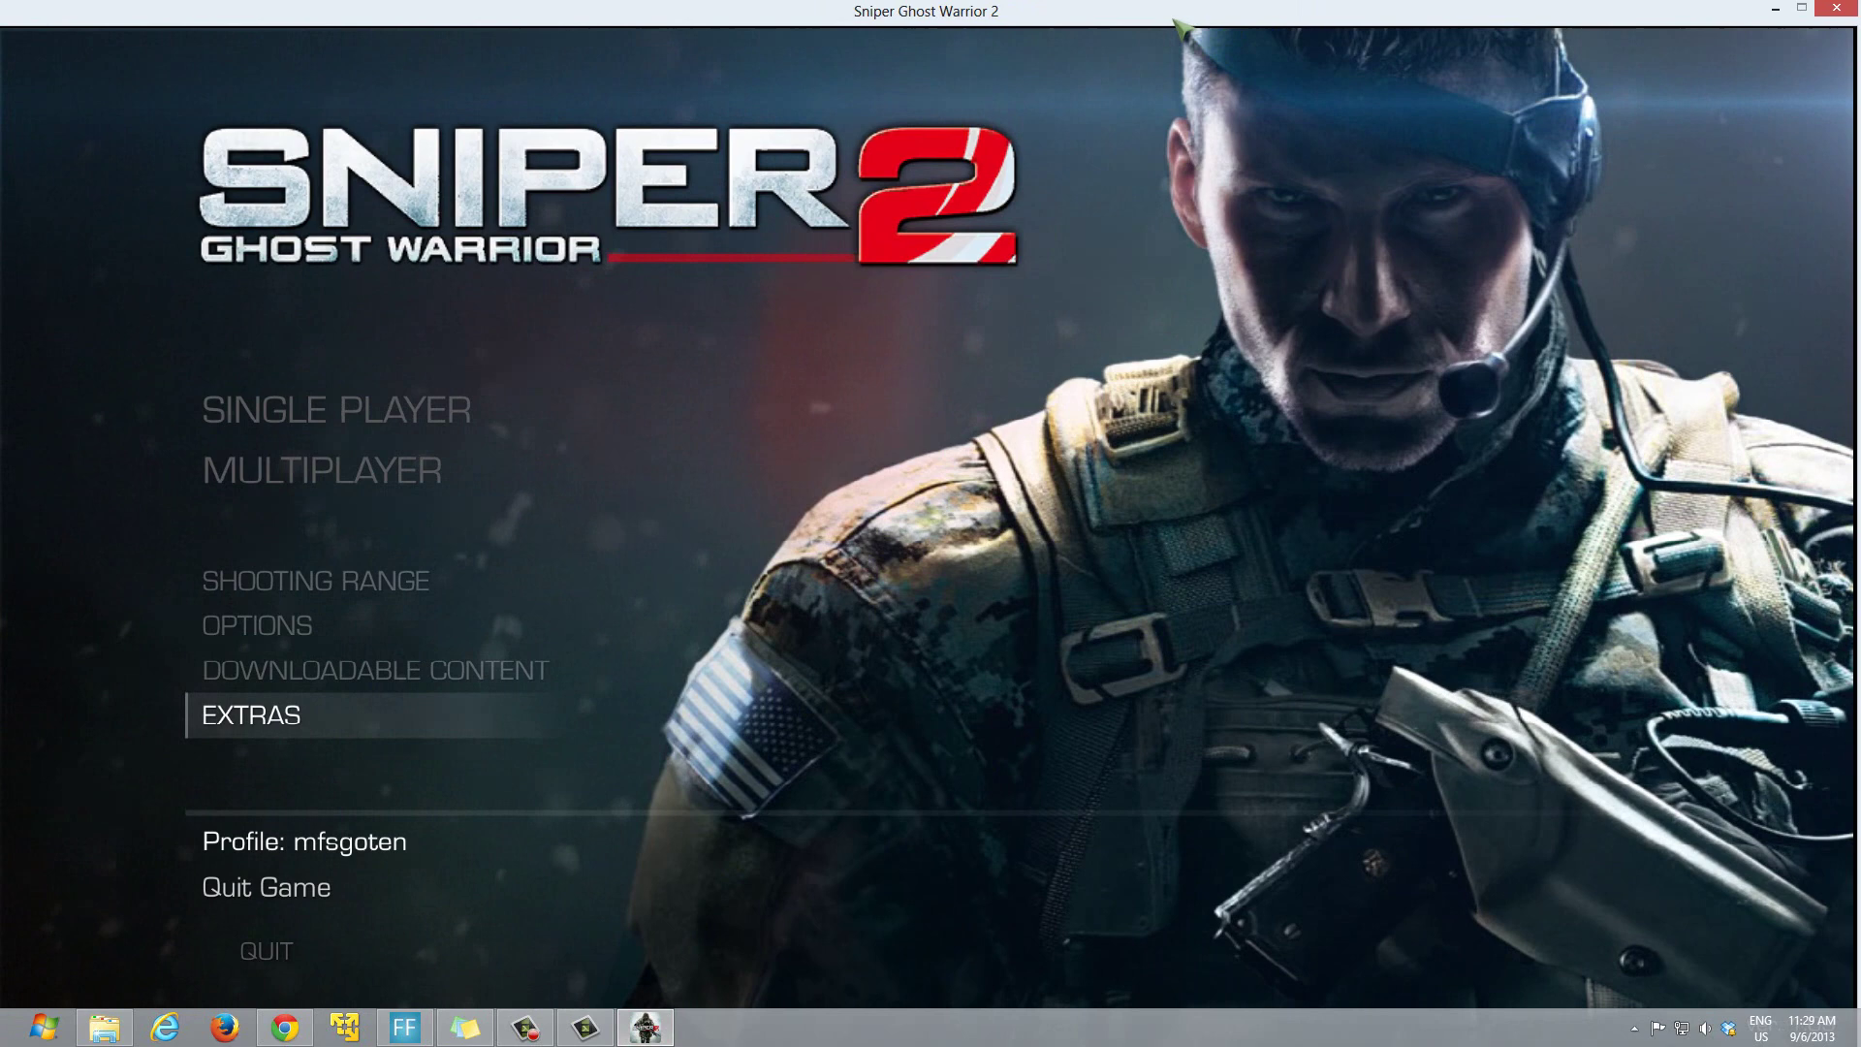
Verify Options > Video shows Fullscreen: No at 1920x1080, then minimize the game
click(291, 630)
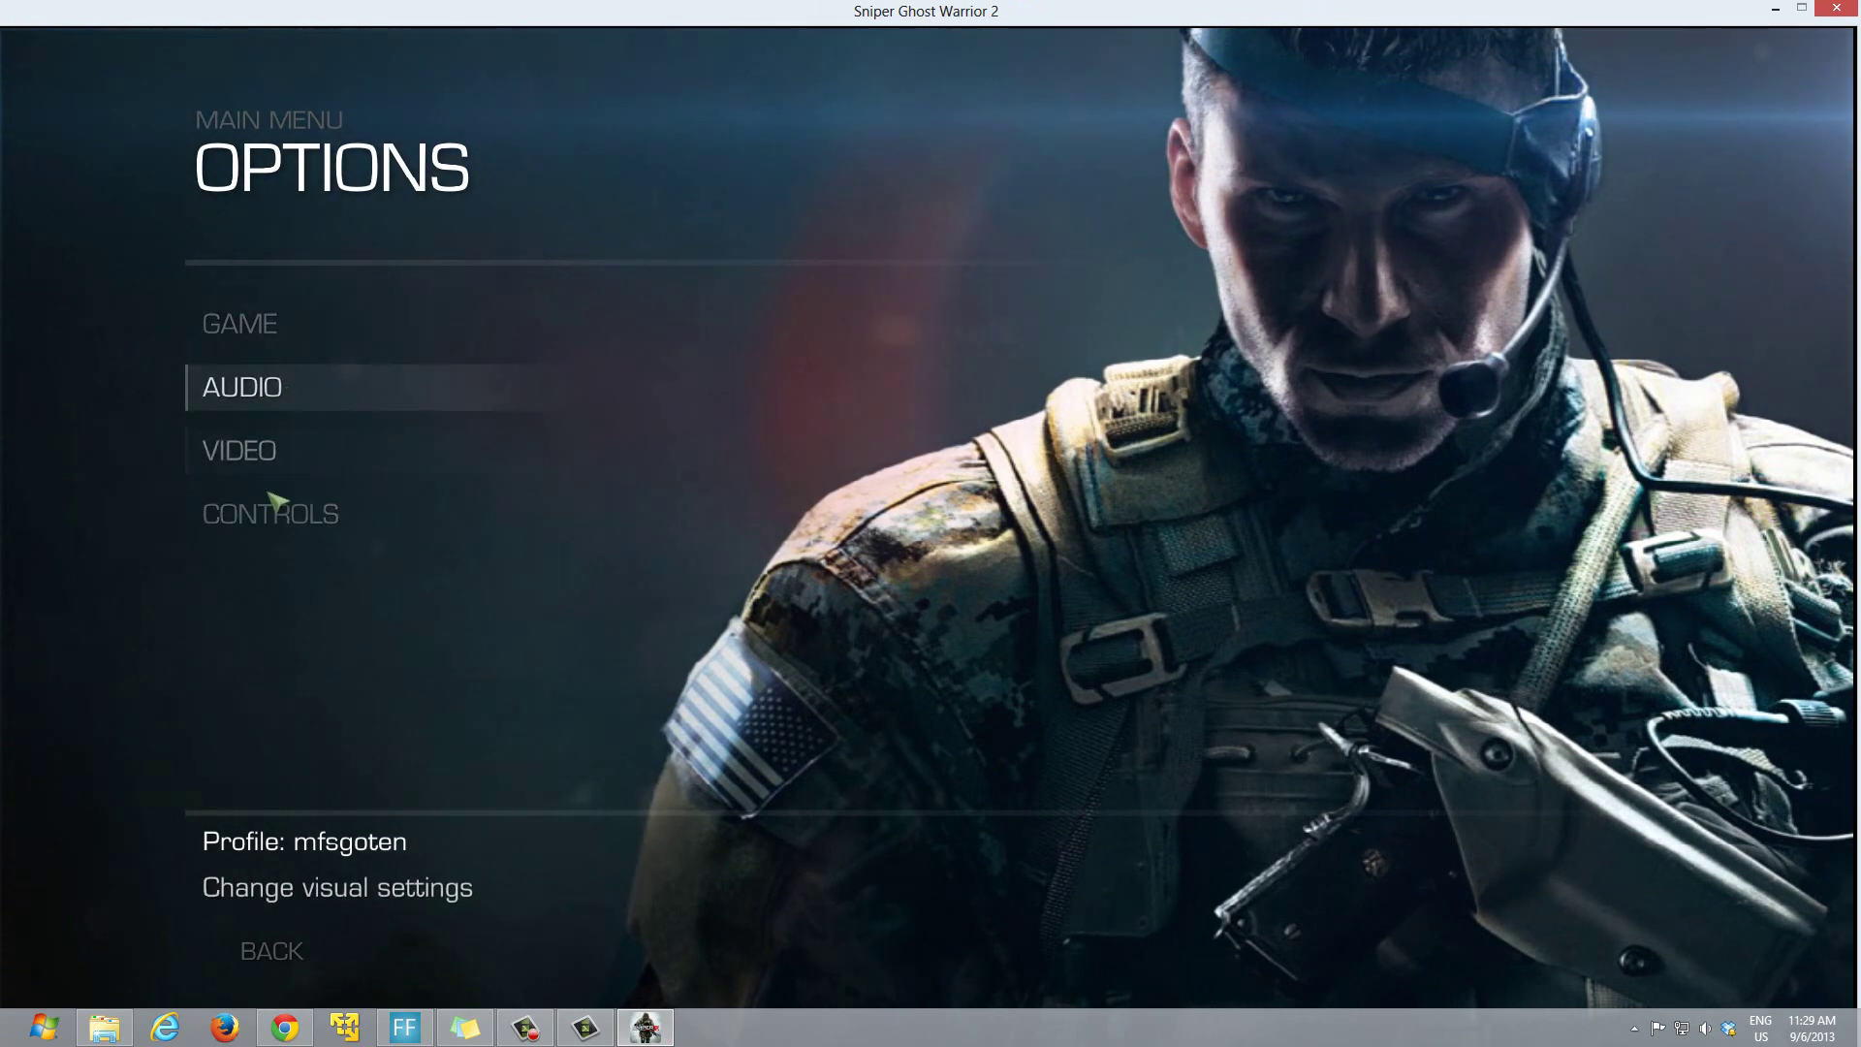
click(272, 447)
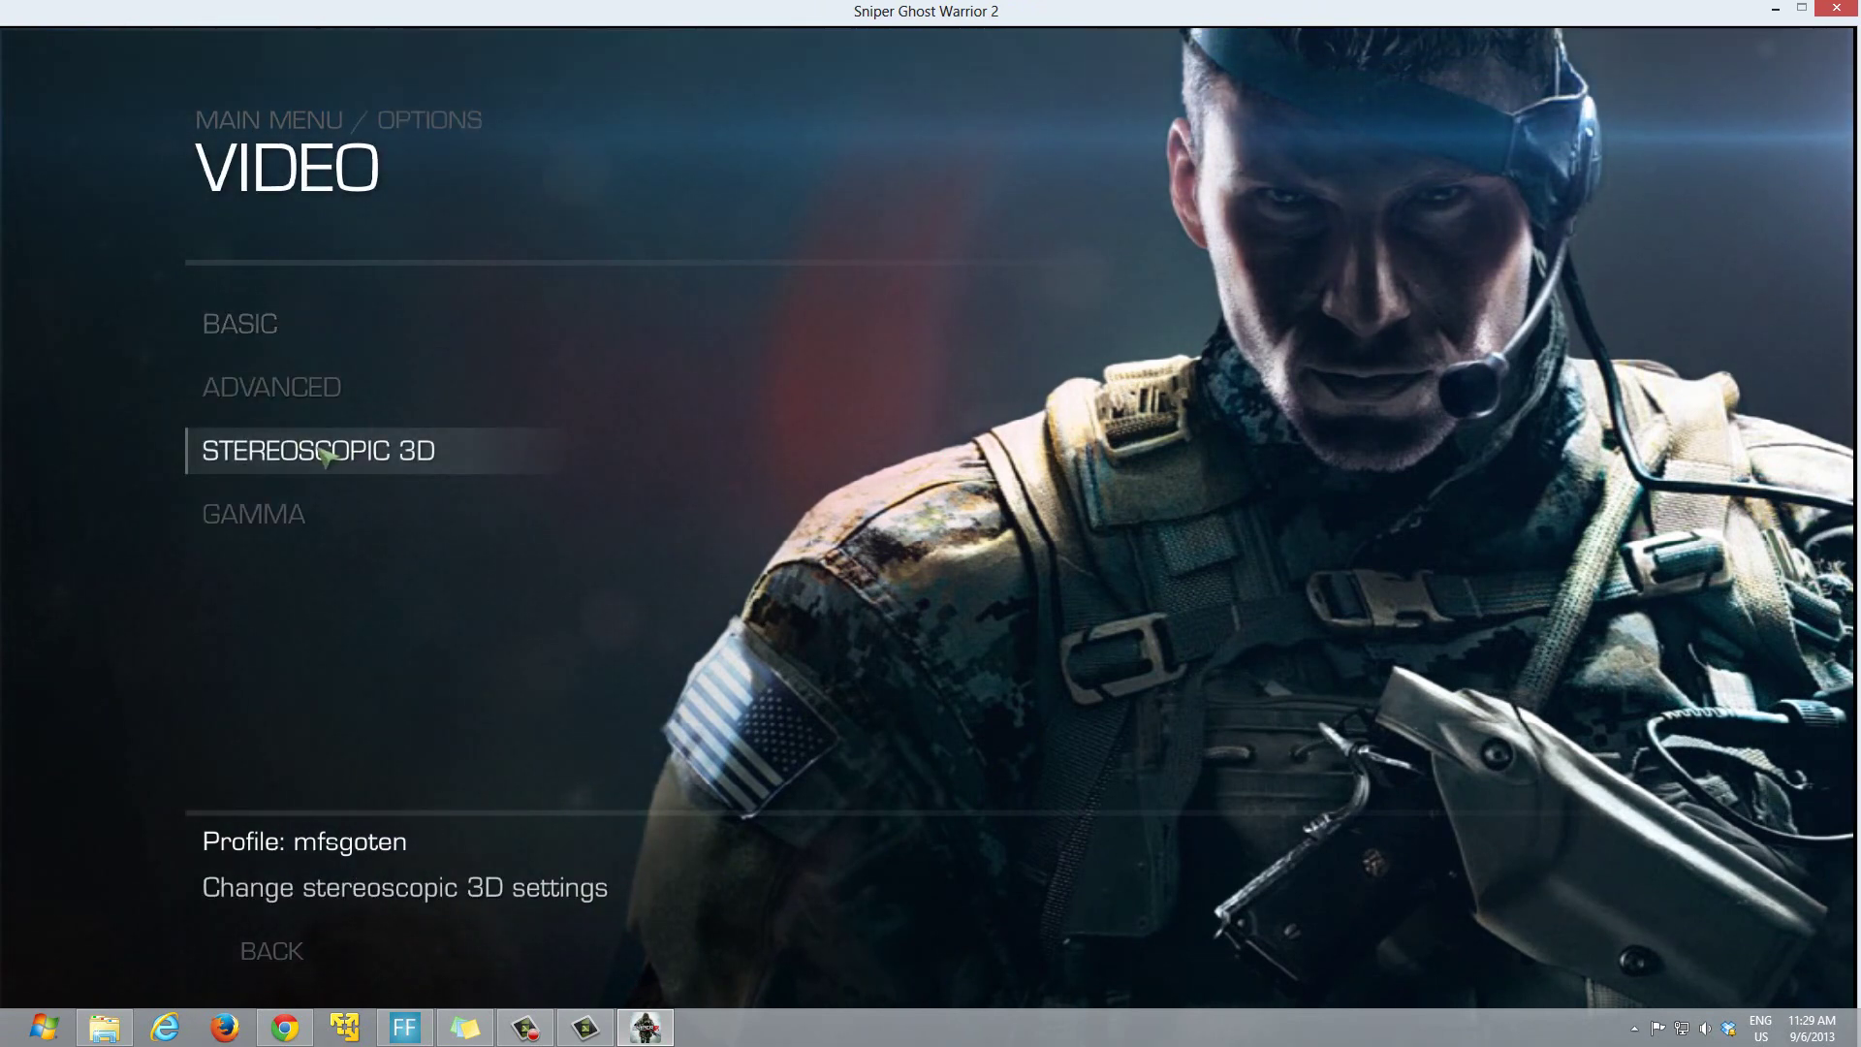
click(291, 386)
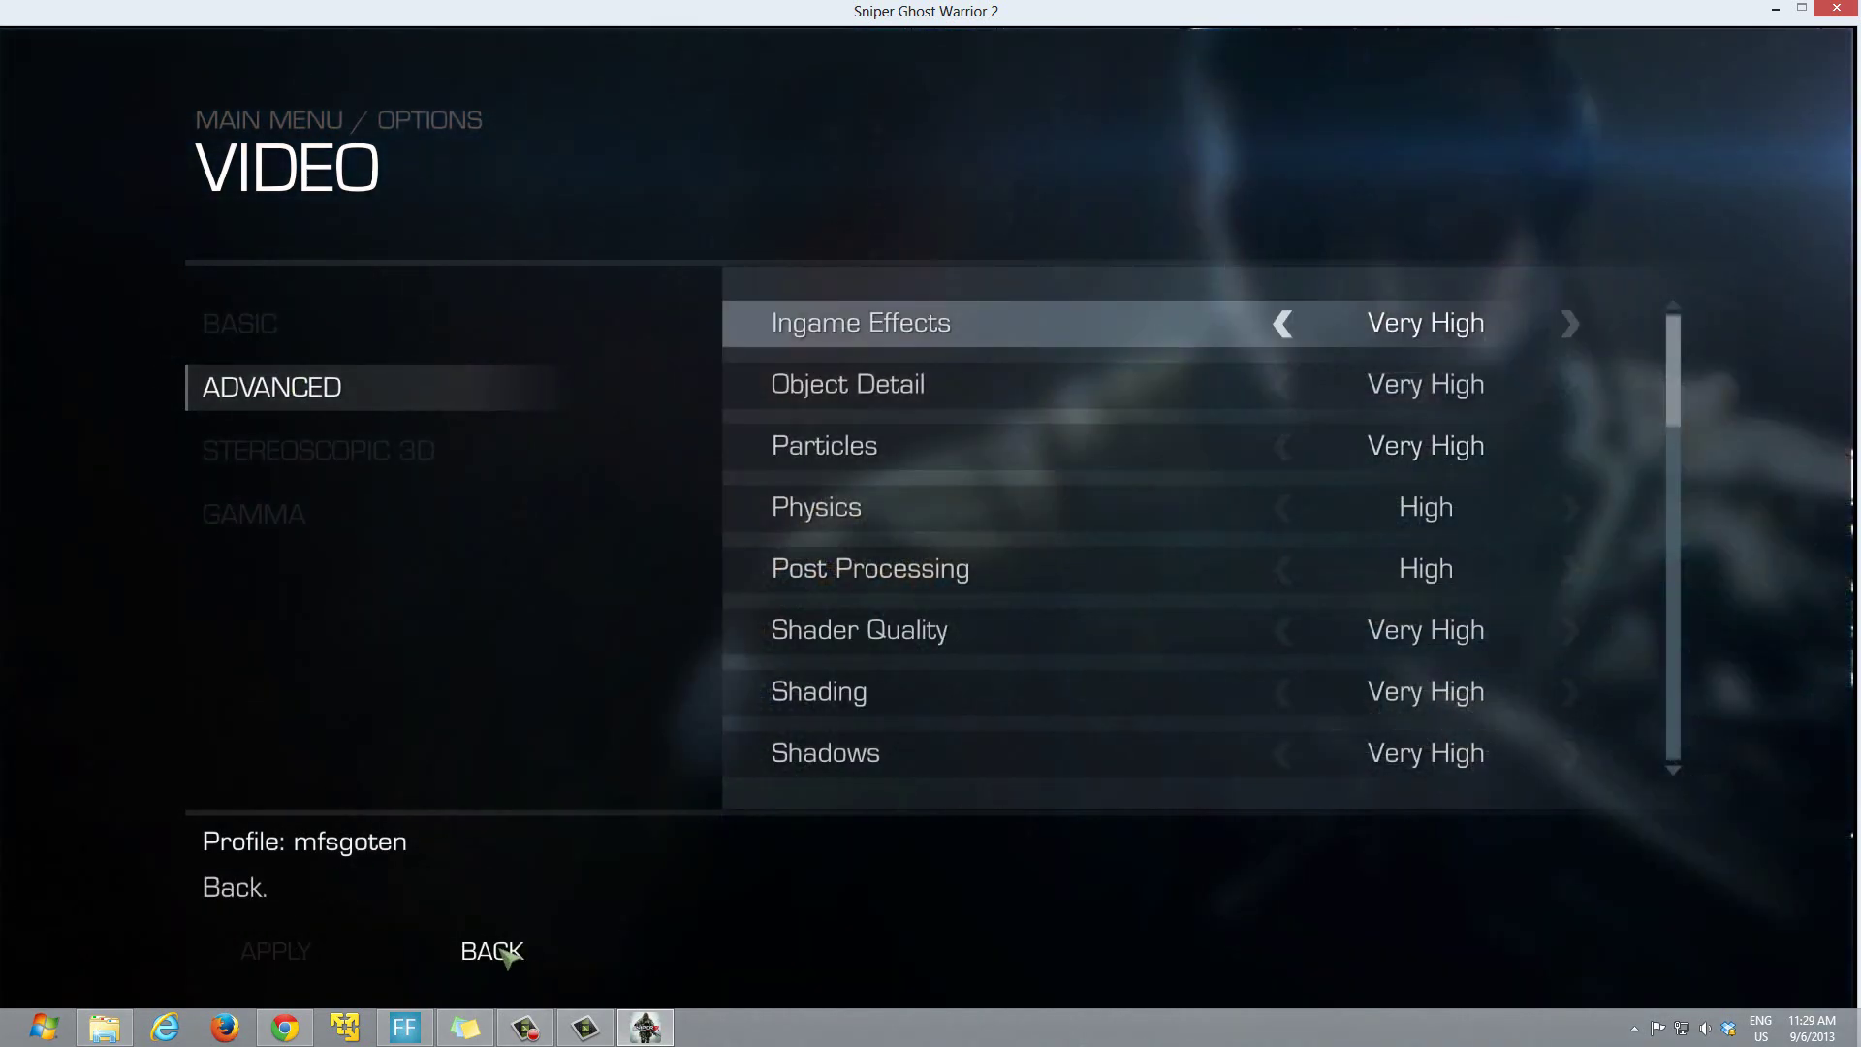
click(507, 955)
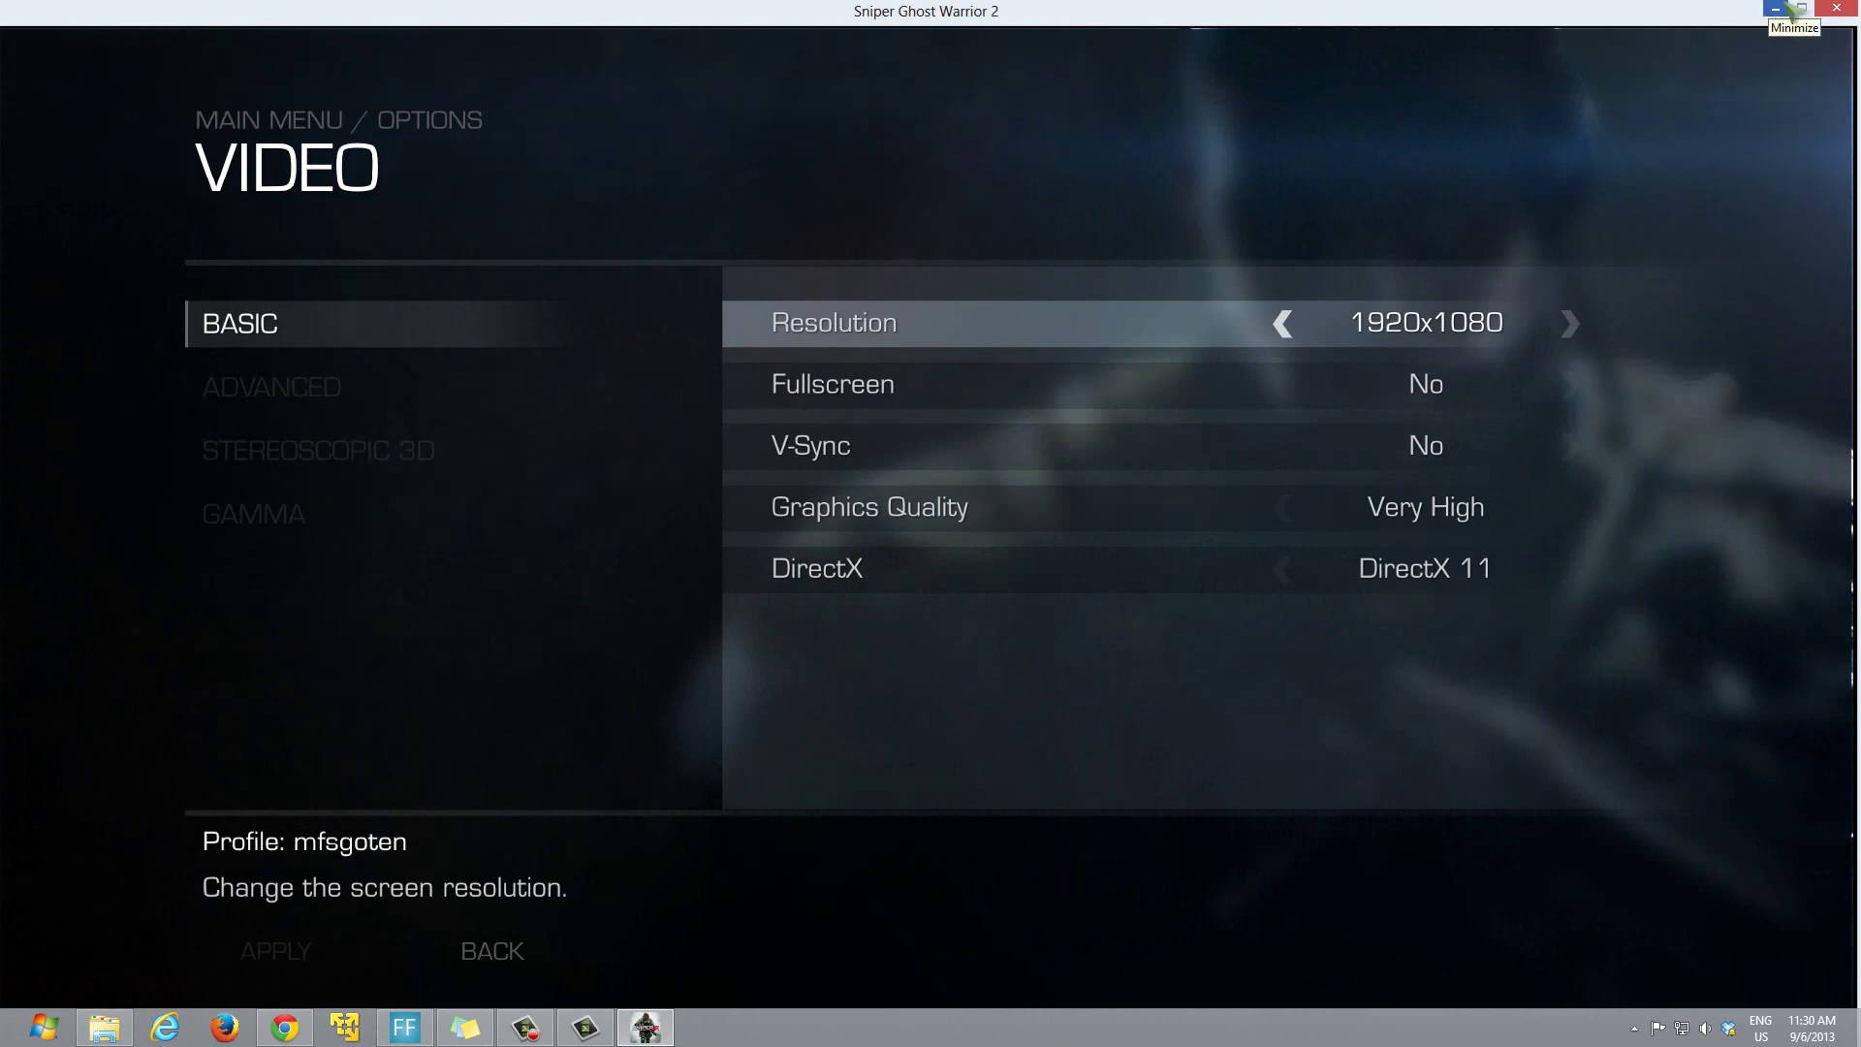
click(1789, 9)
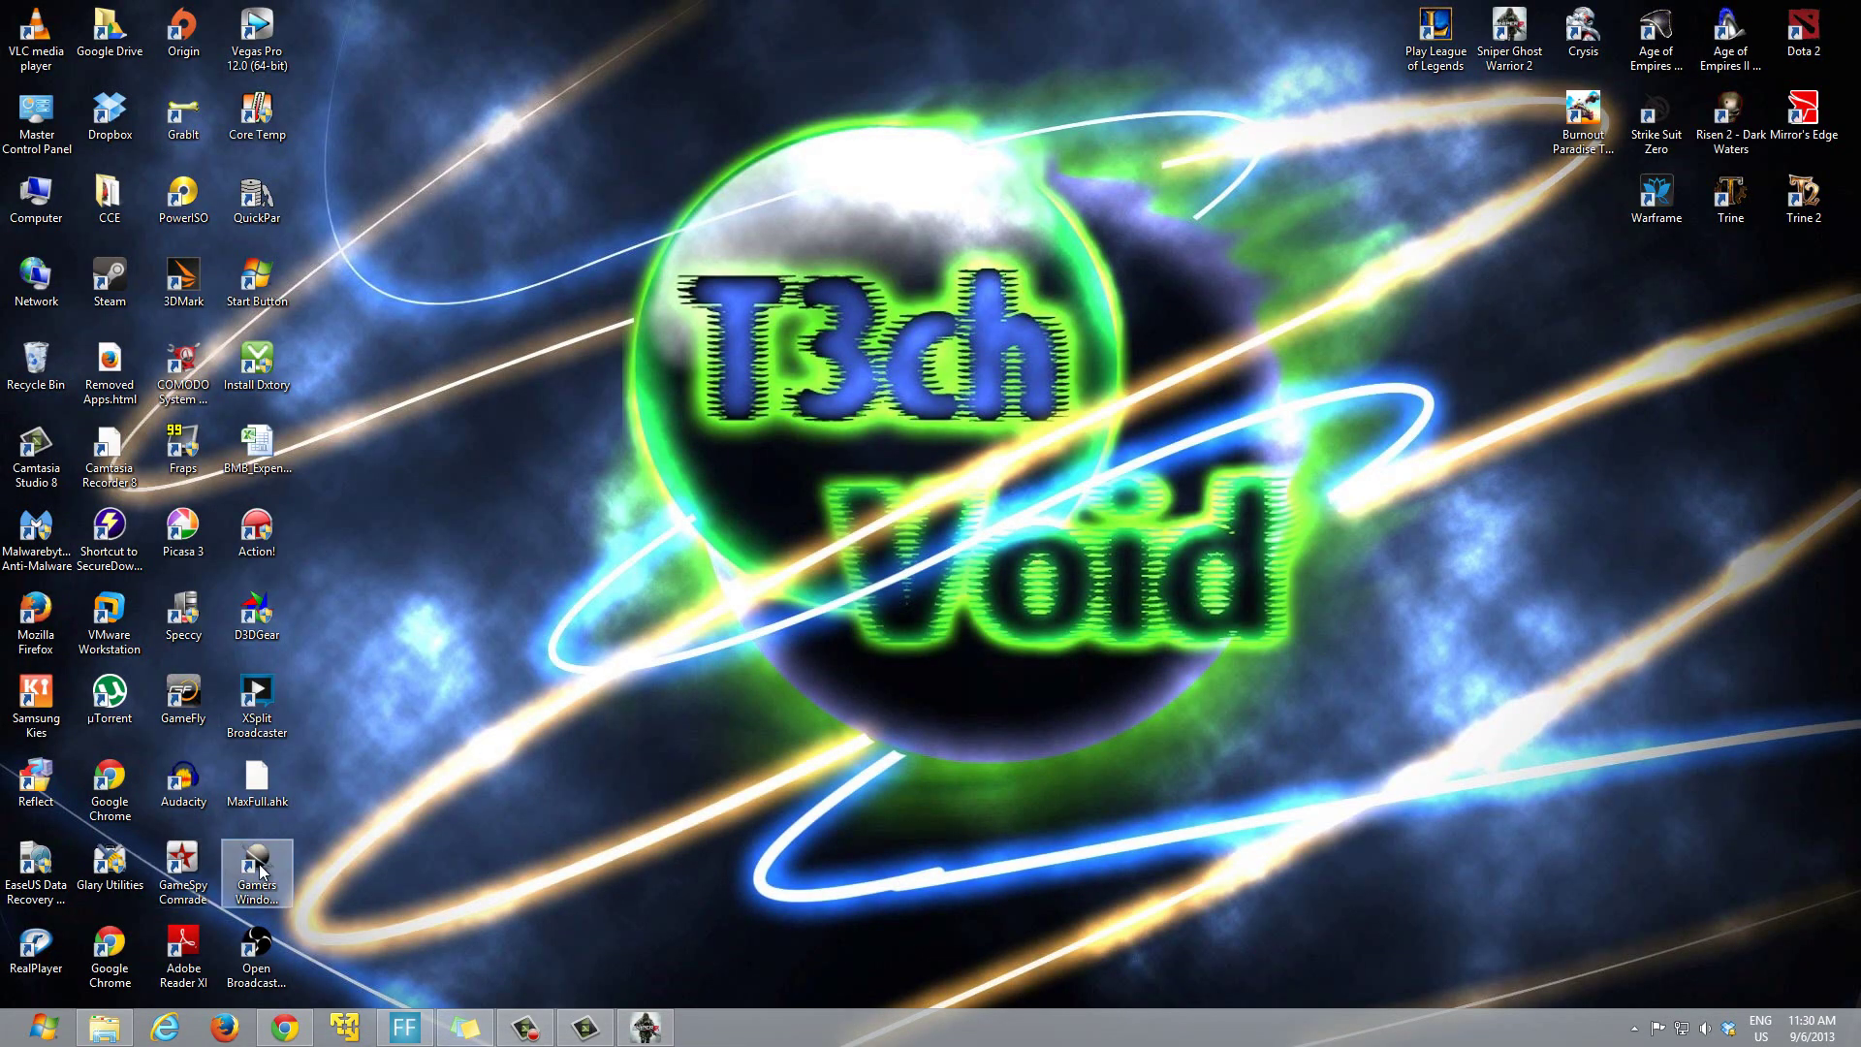
Launch Gamers Window Relocator from its desktop shortcut and restore the game behind it
click(271, 897)
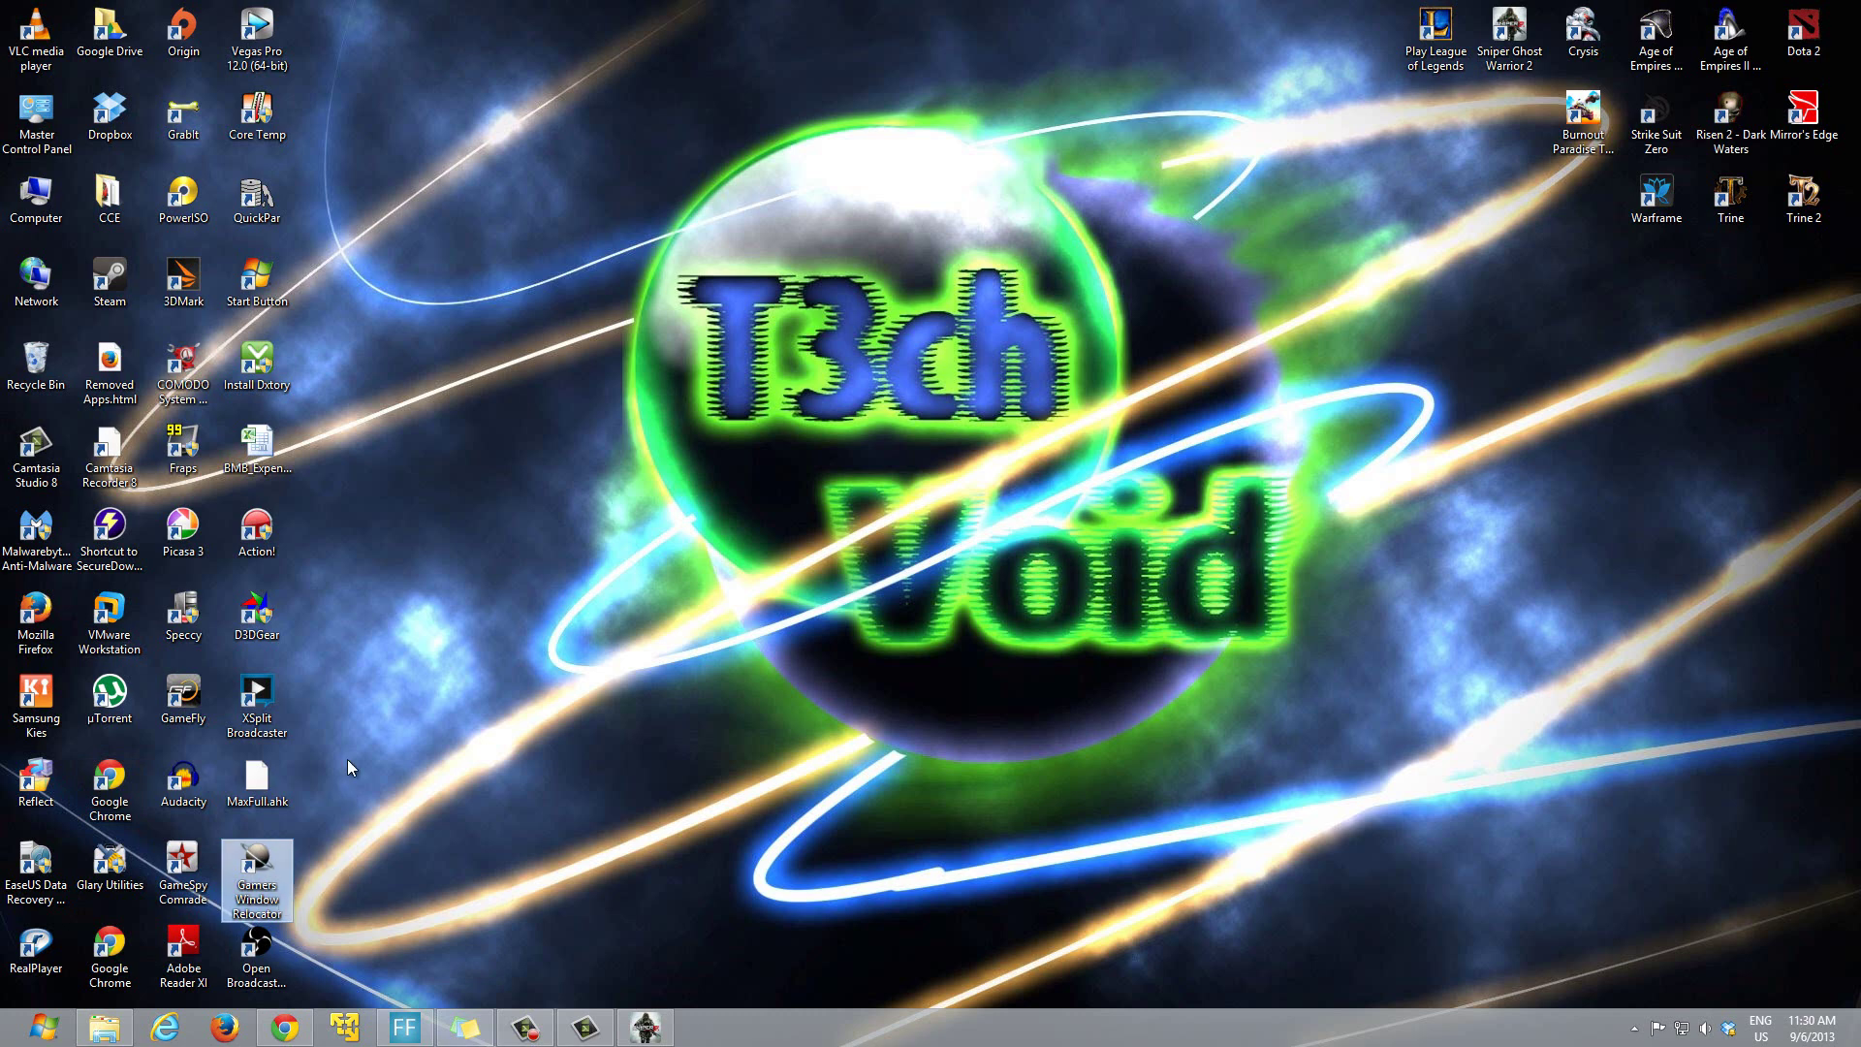
double_click(272, 866)
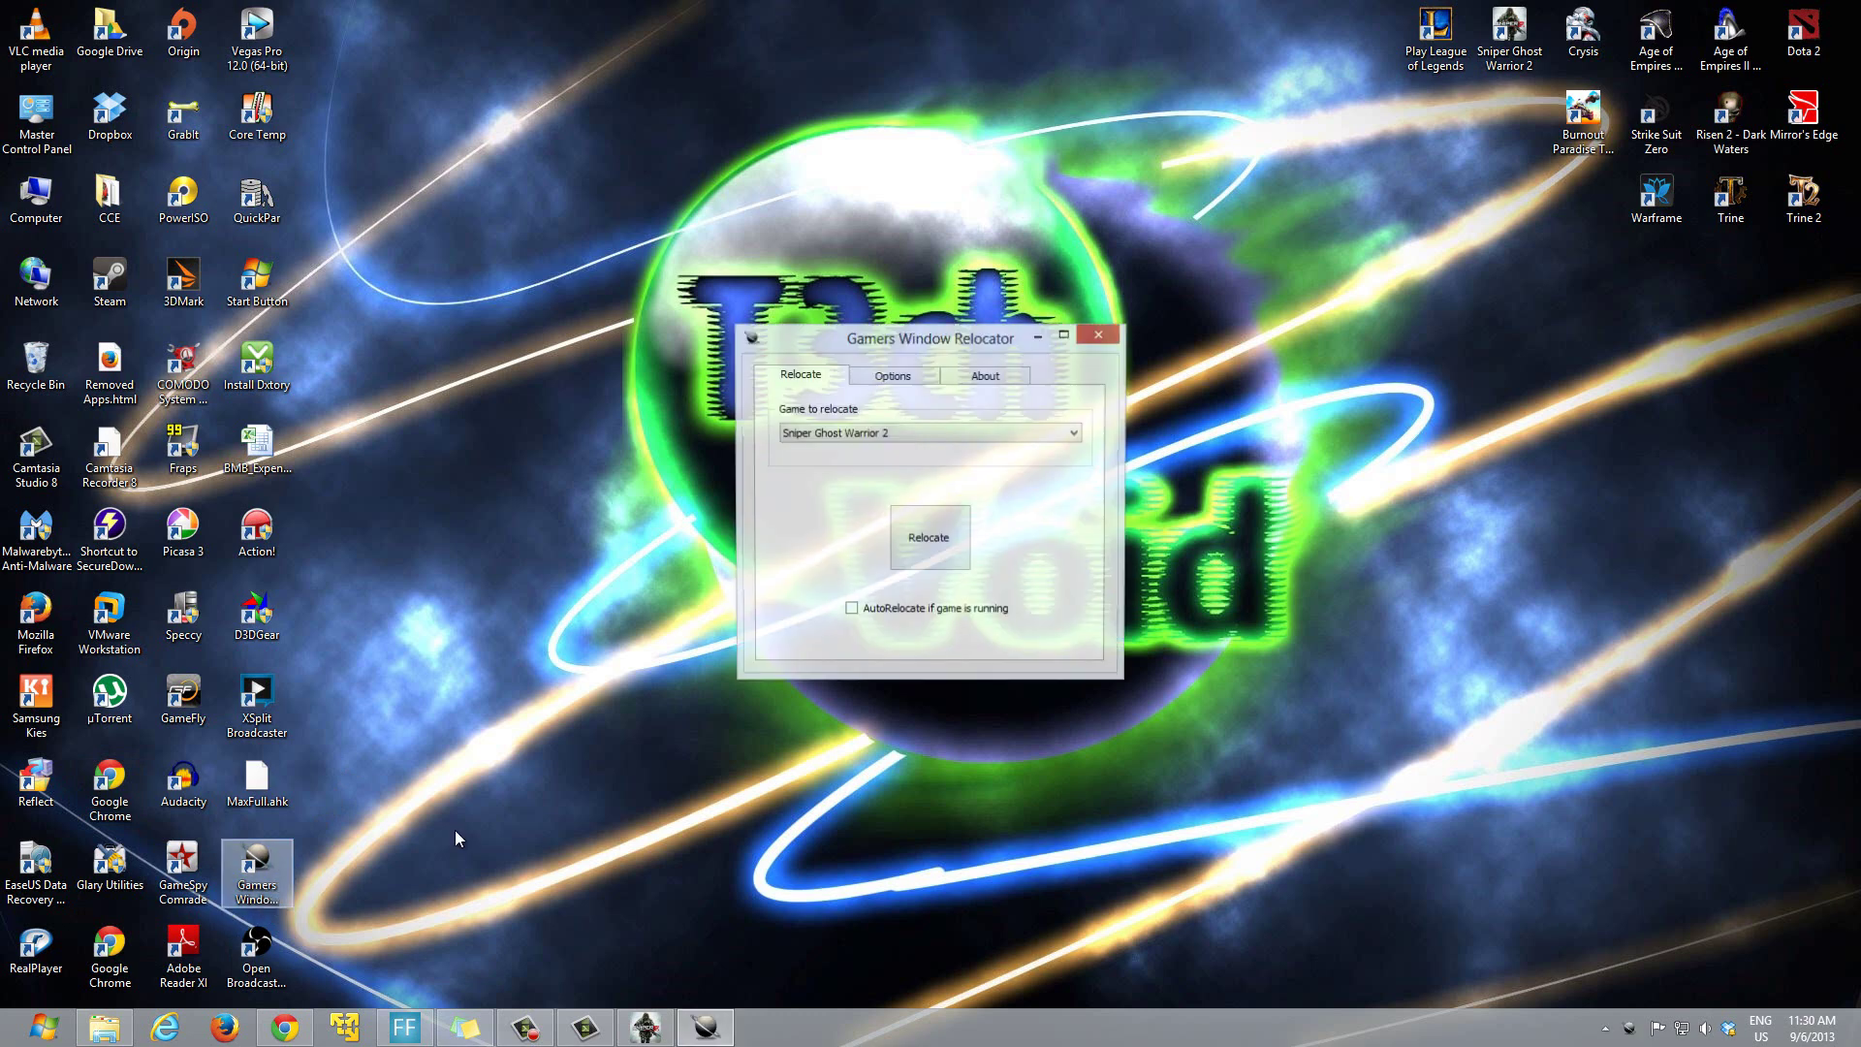
mouse_move(645, 1028)
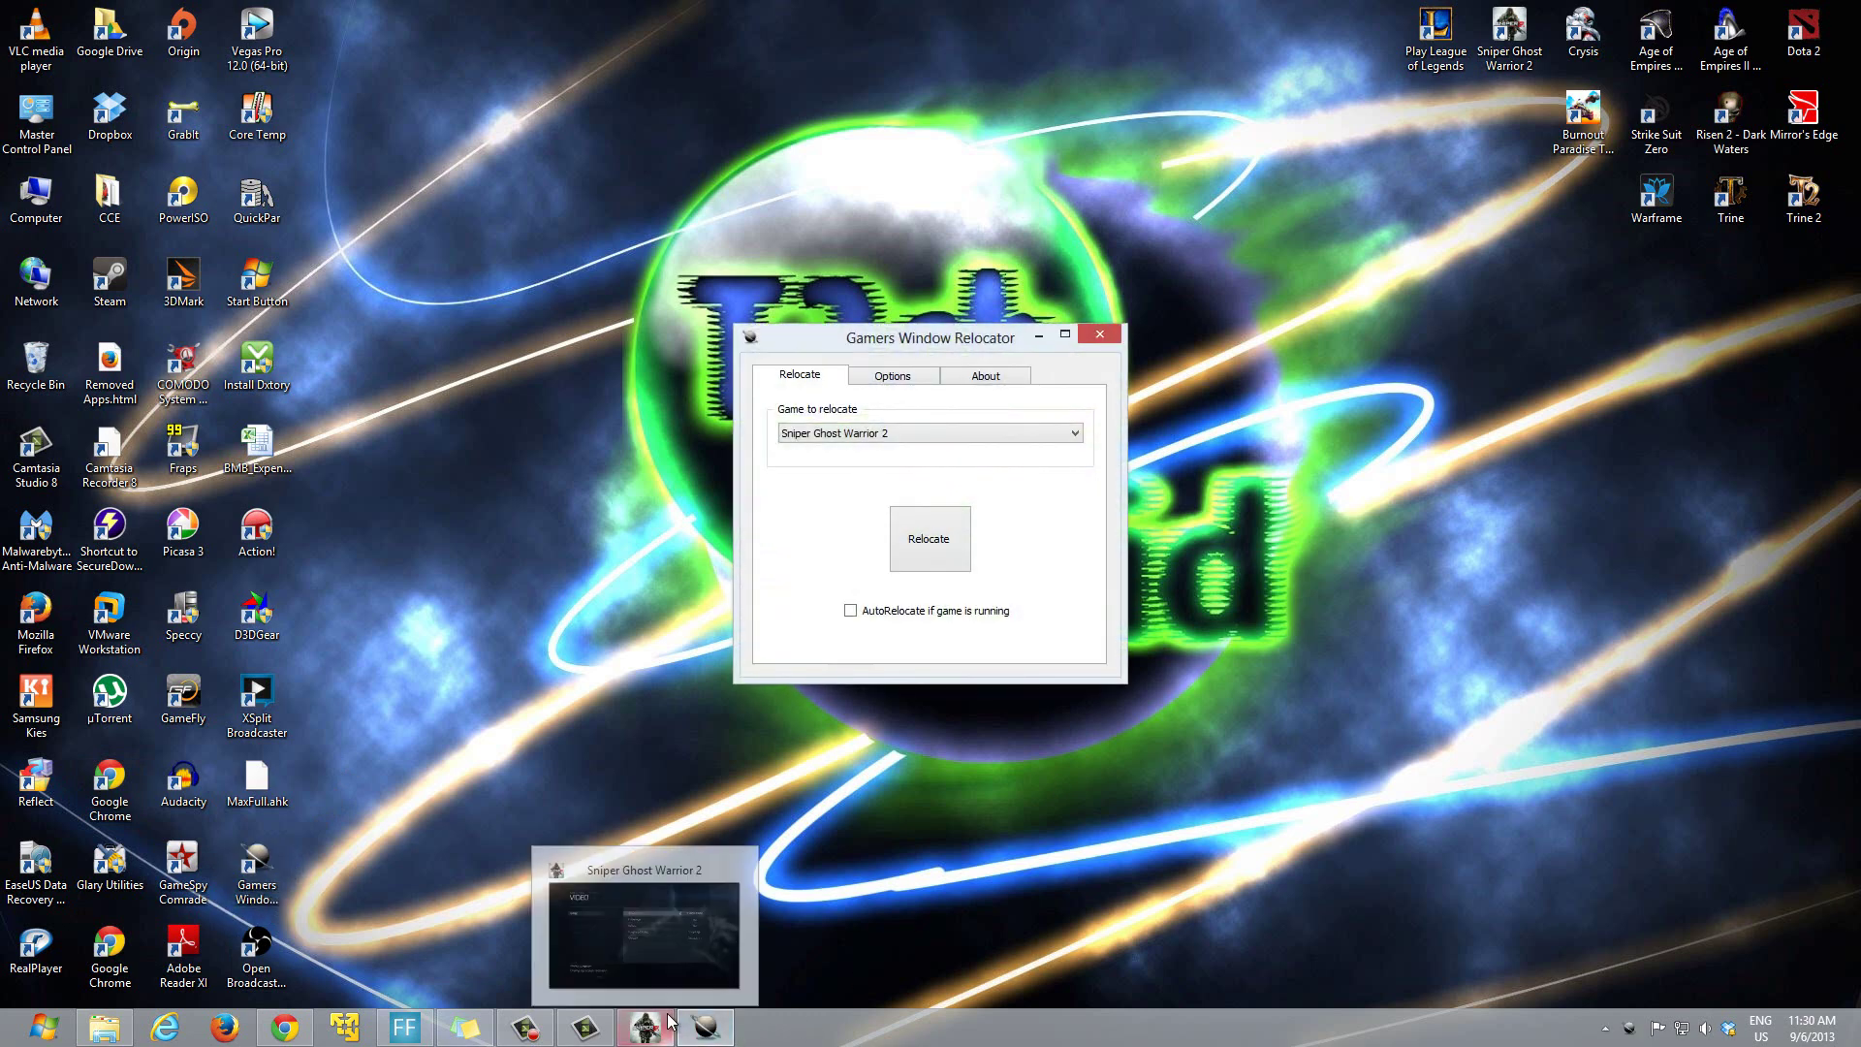
click(657, 1033)
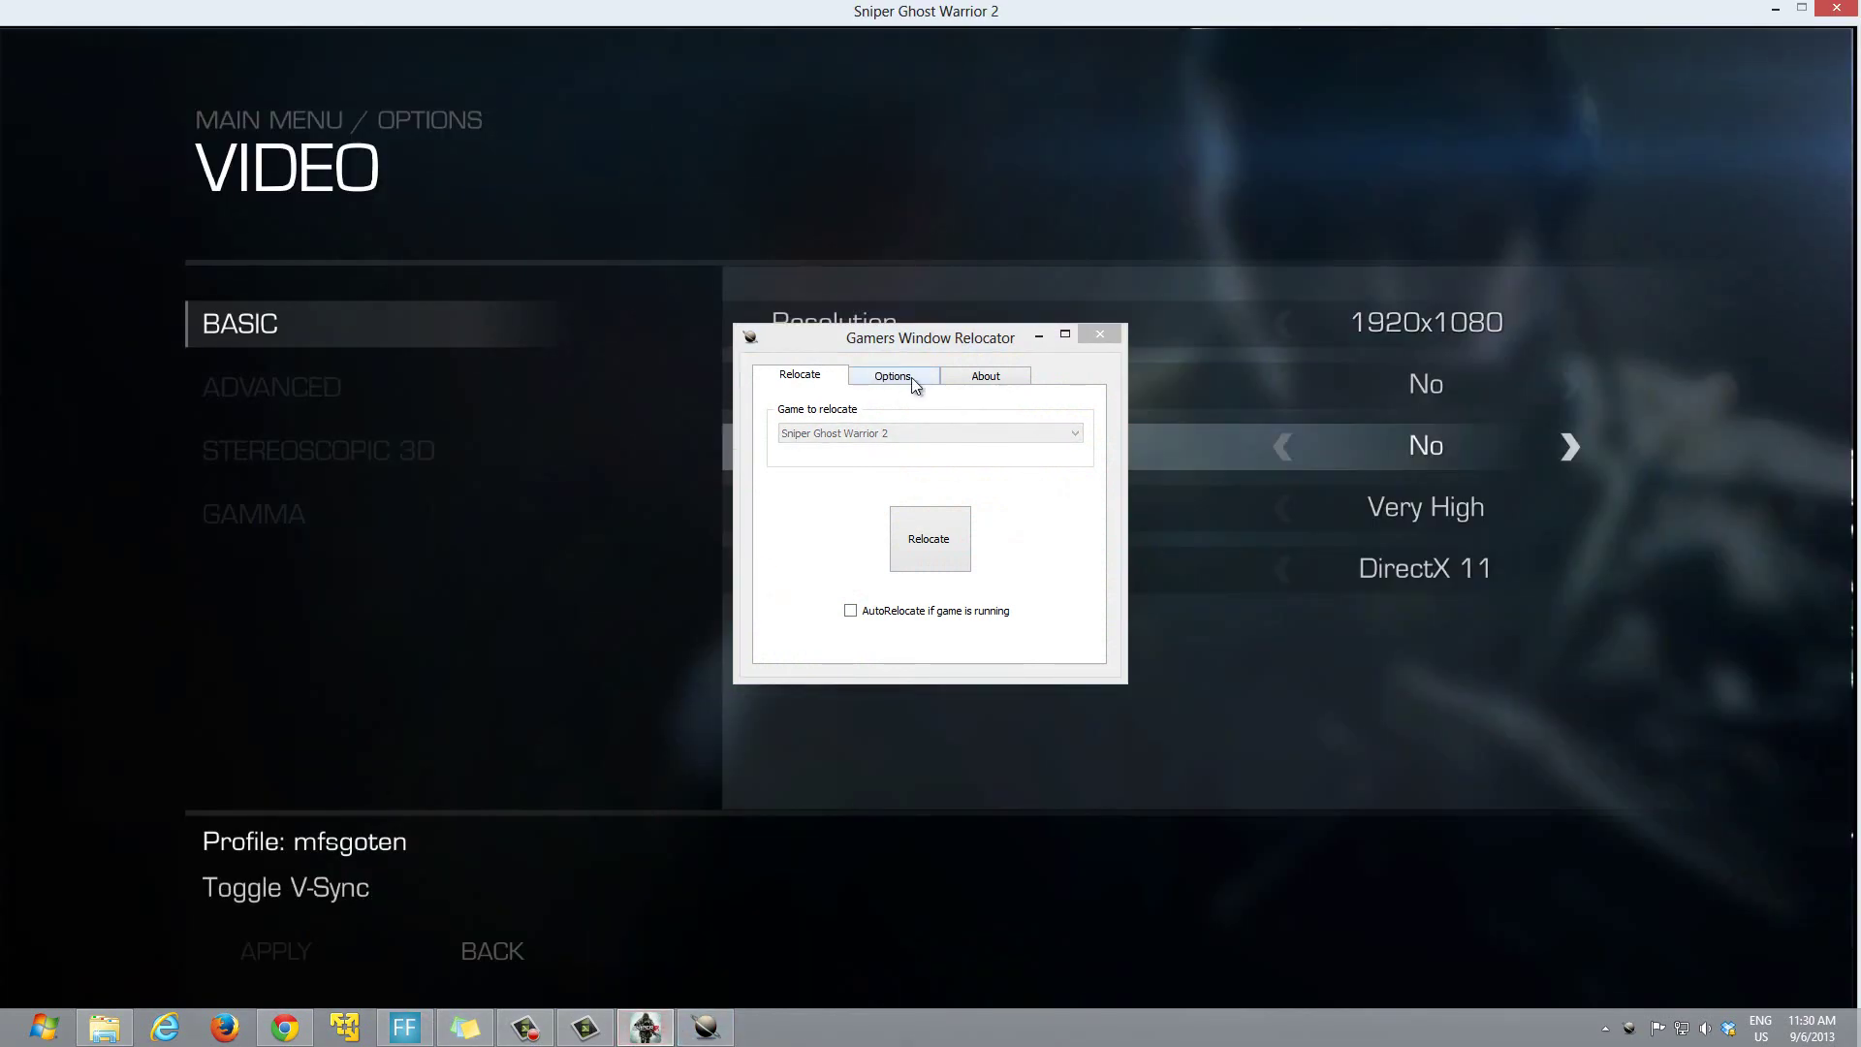
click(839, 433)
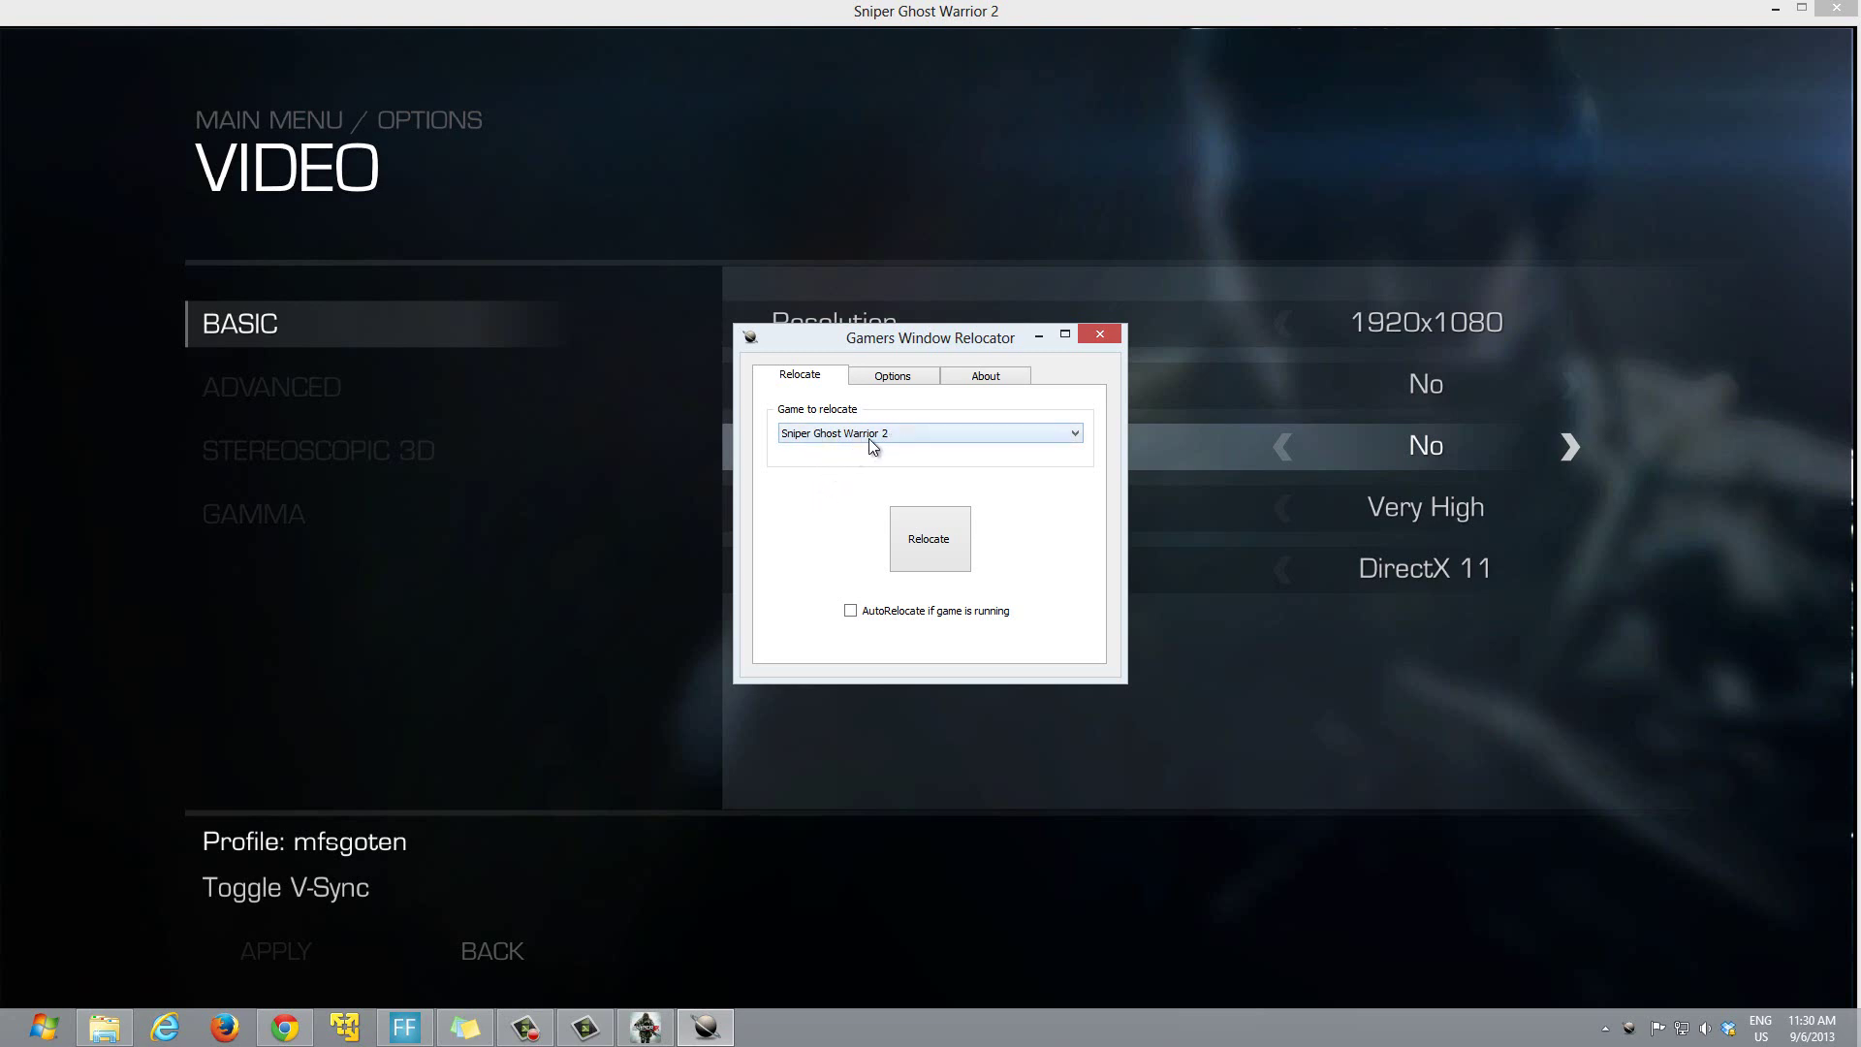
Look over the relocator's Options and About pages, then expand the 'Game to relocate' list
click(909, 384)
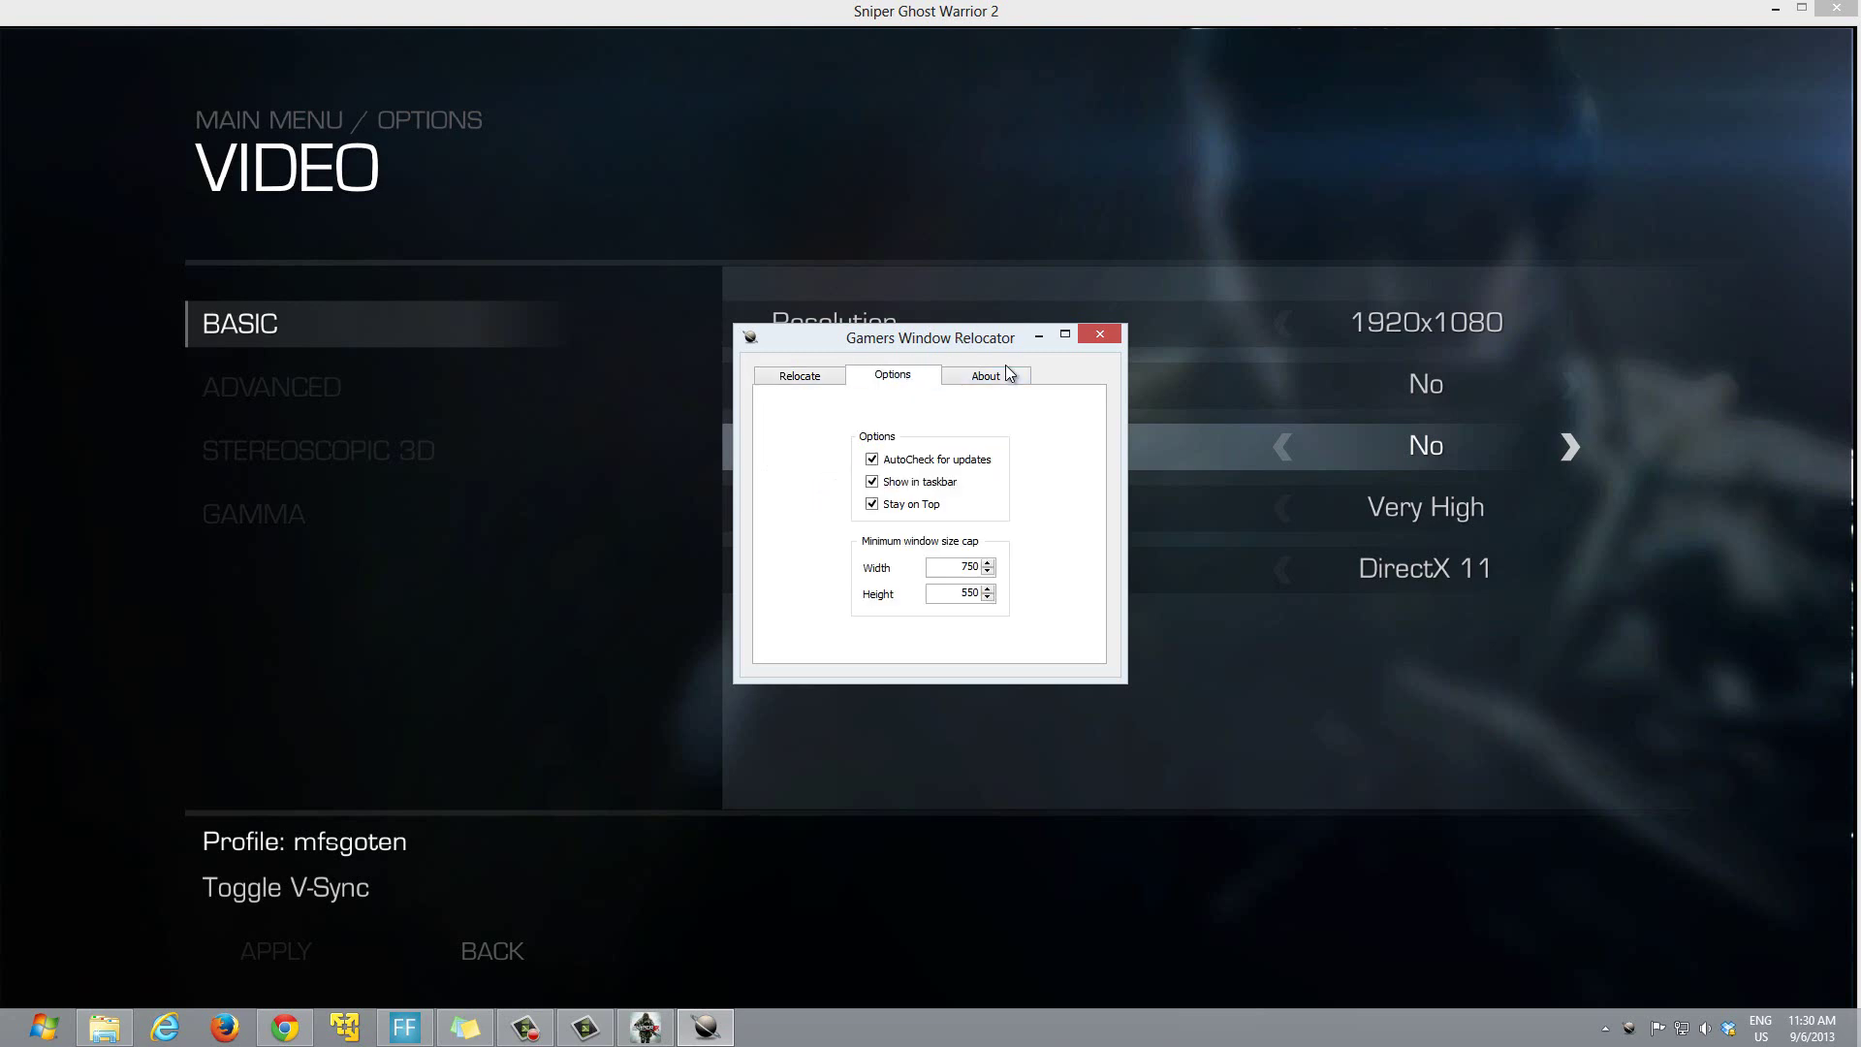
click(1006, 377)
click(926, 378)
click(815, 380)
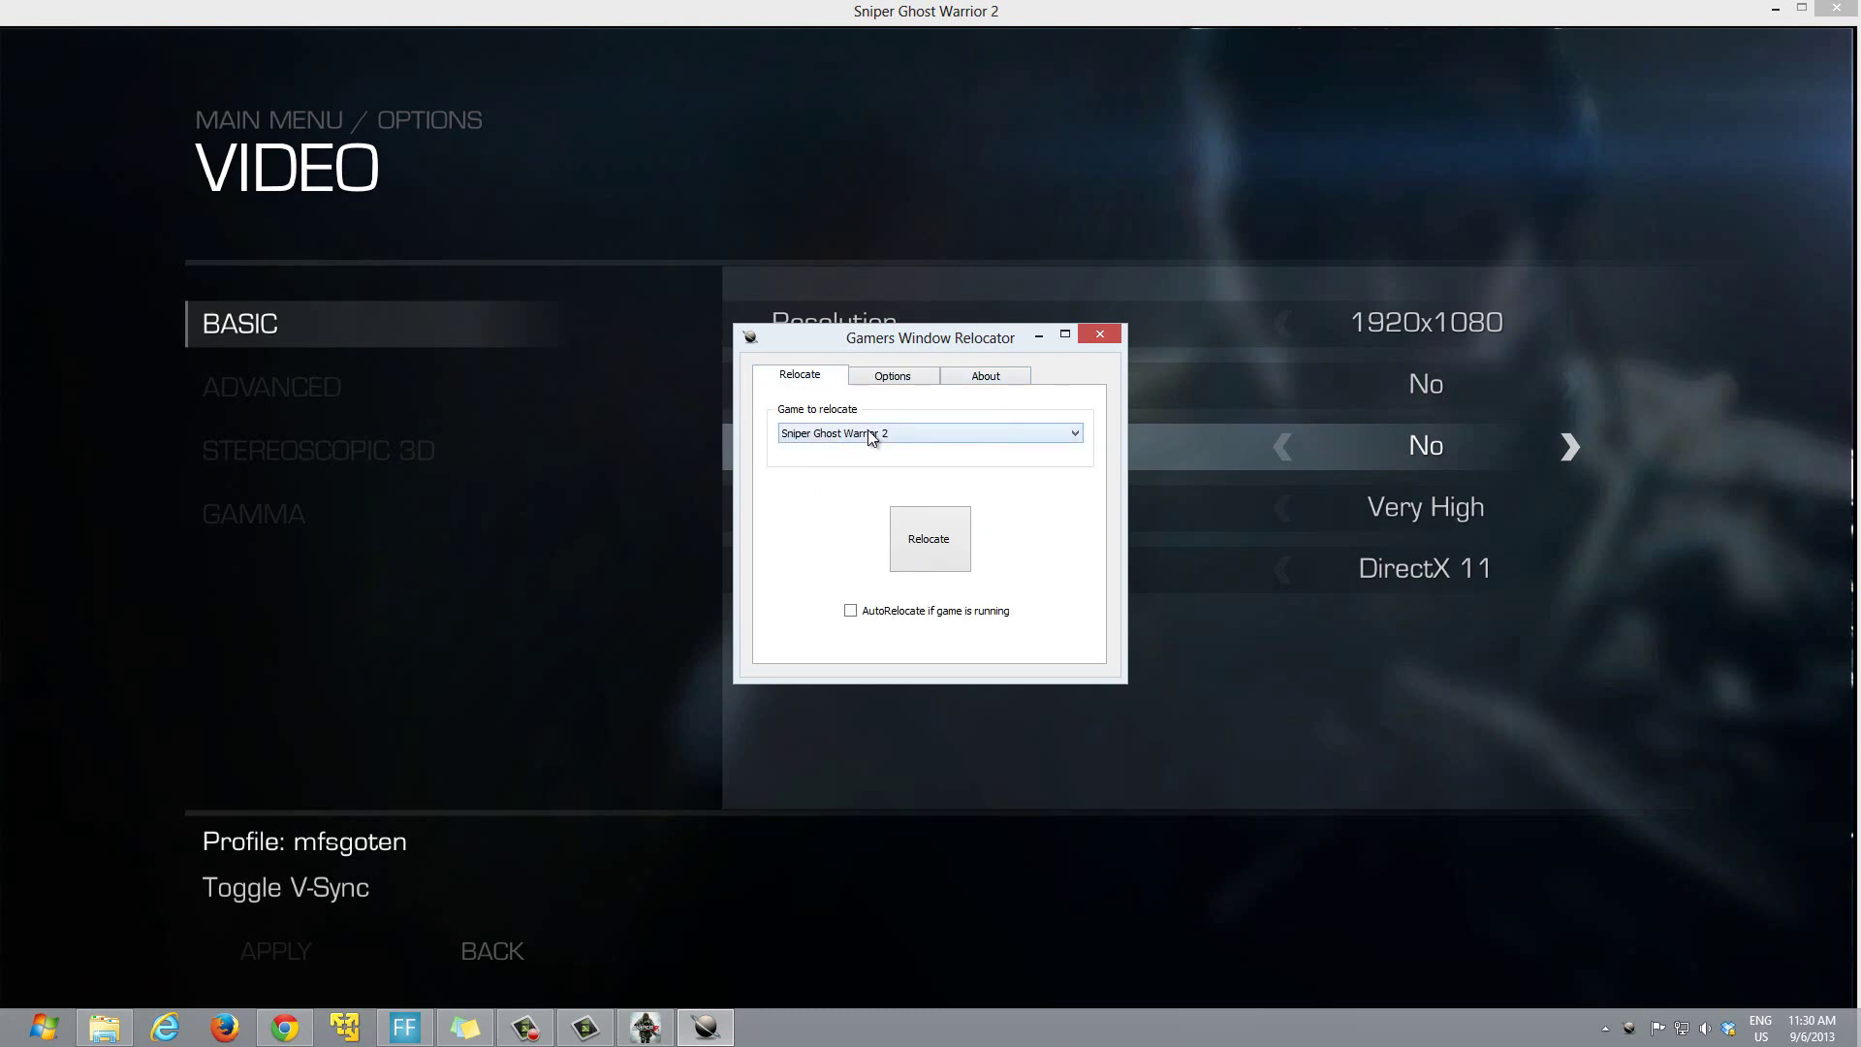
click(872, 437)
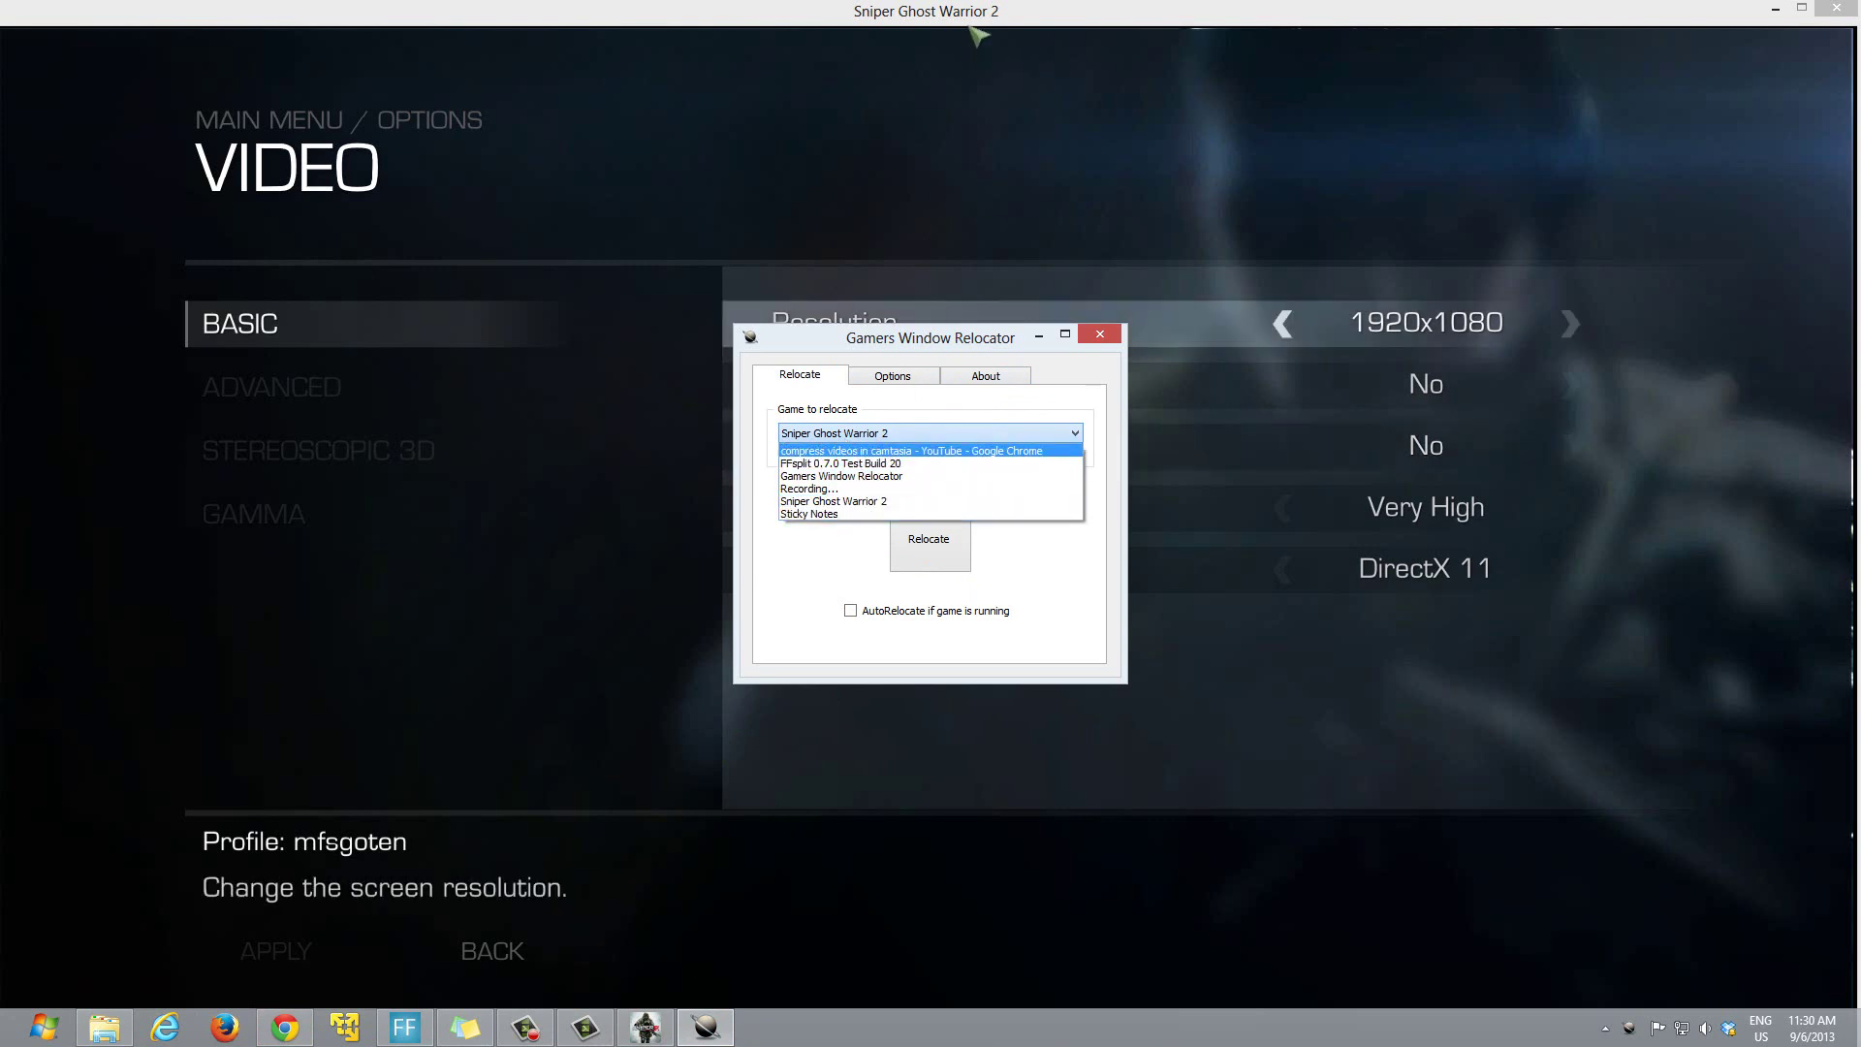
Relocate Sniper Ghost Warrior 2 to borderless full screen and minimize the relocator
click(867, 502)
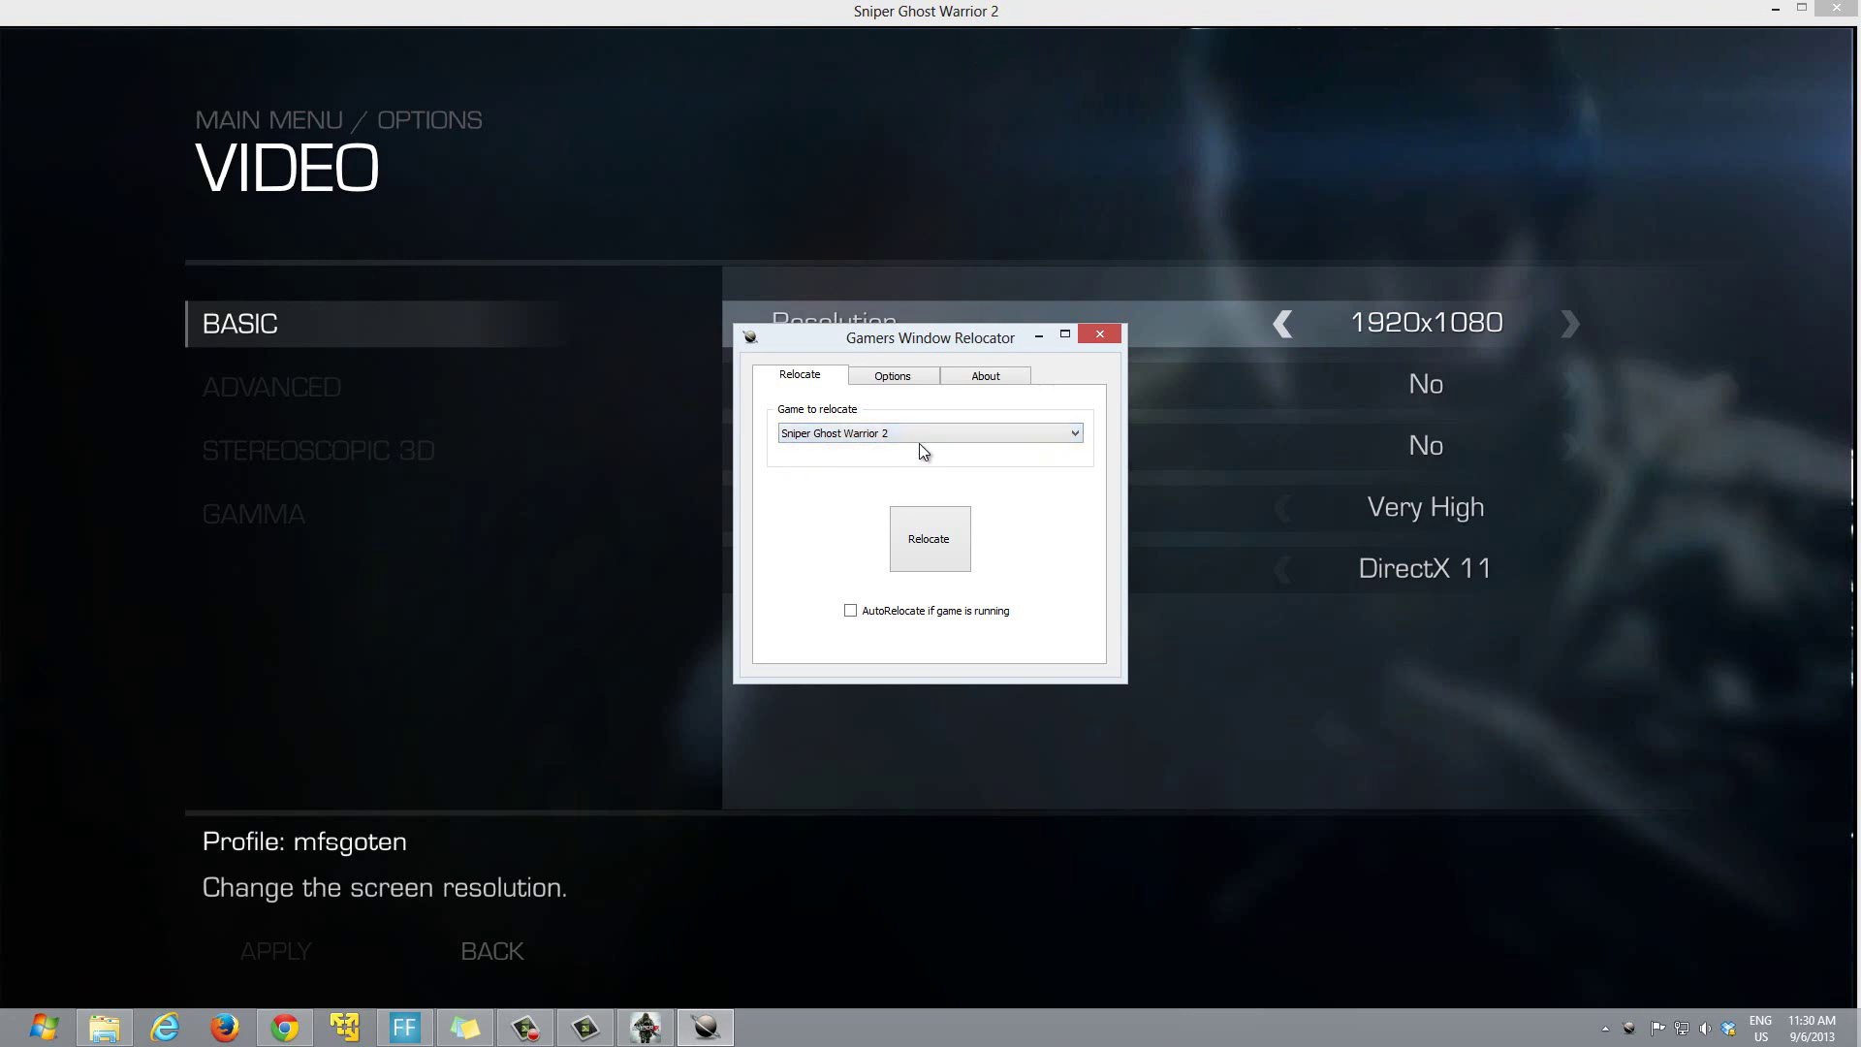
click(930, 542)
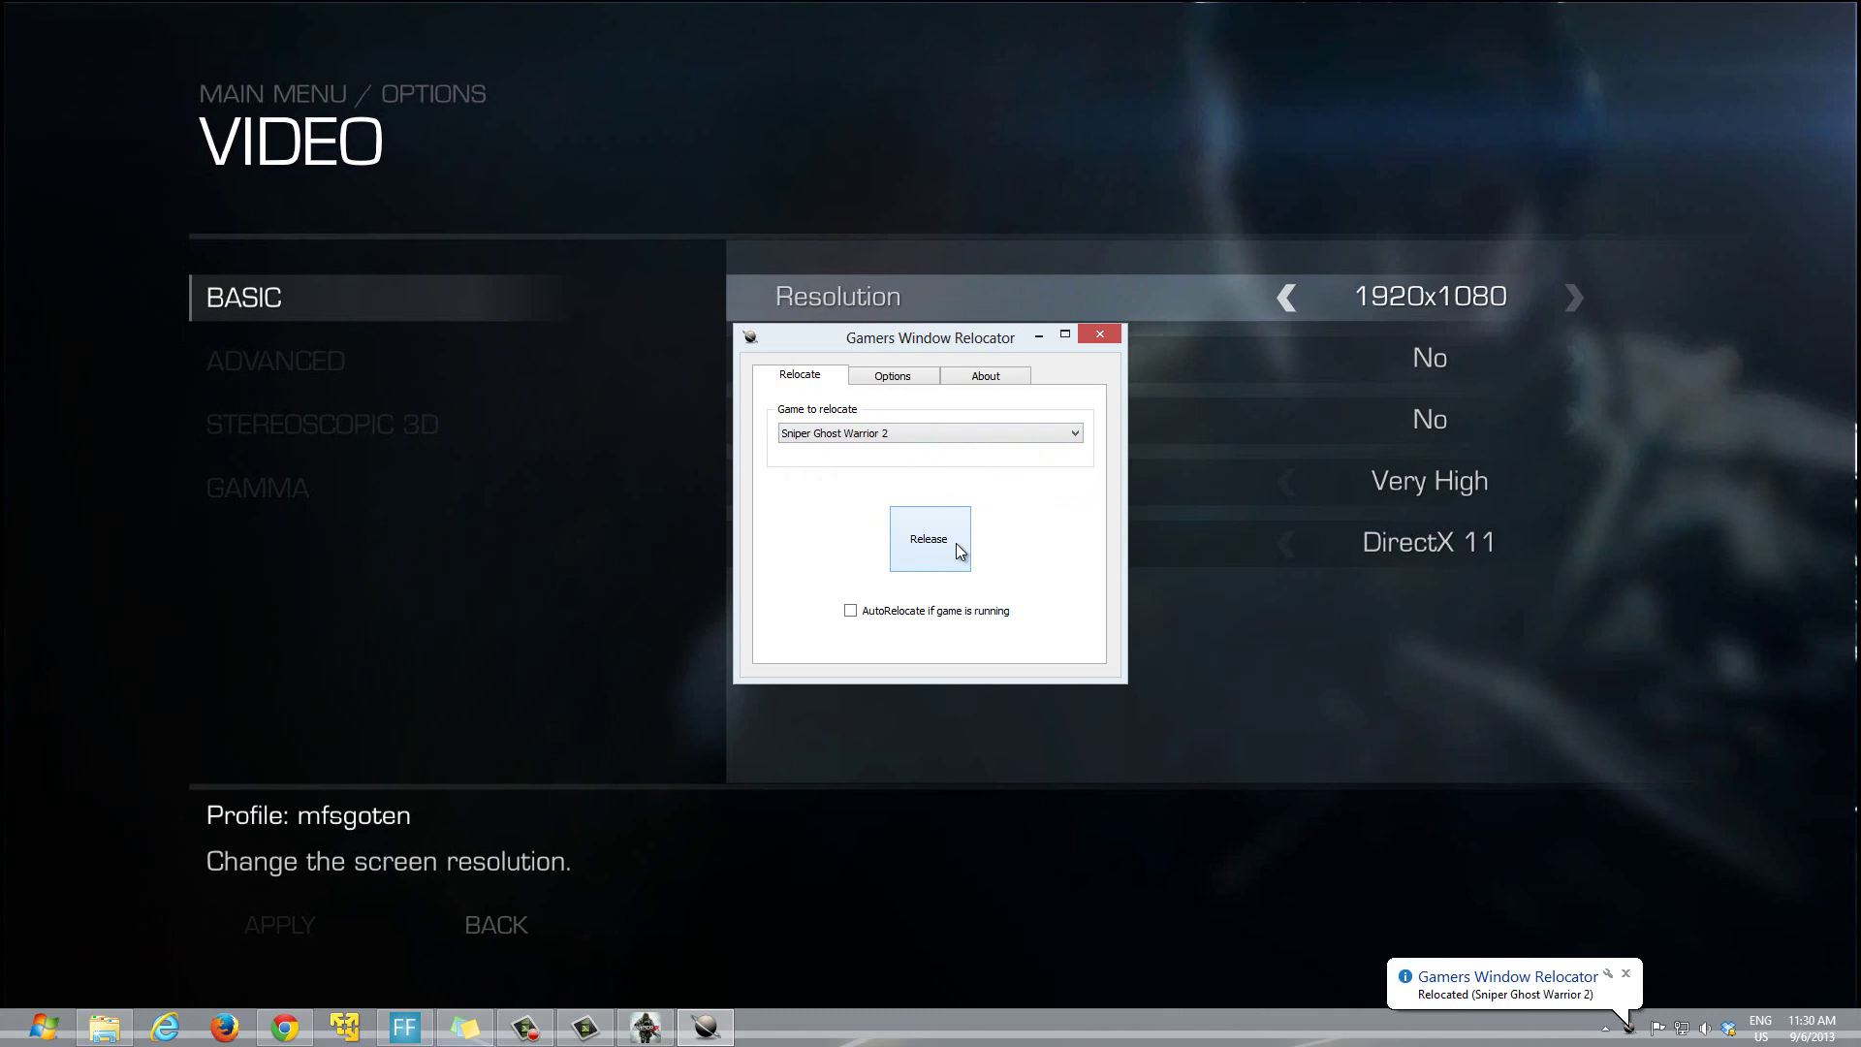
click(1038, 336)
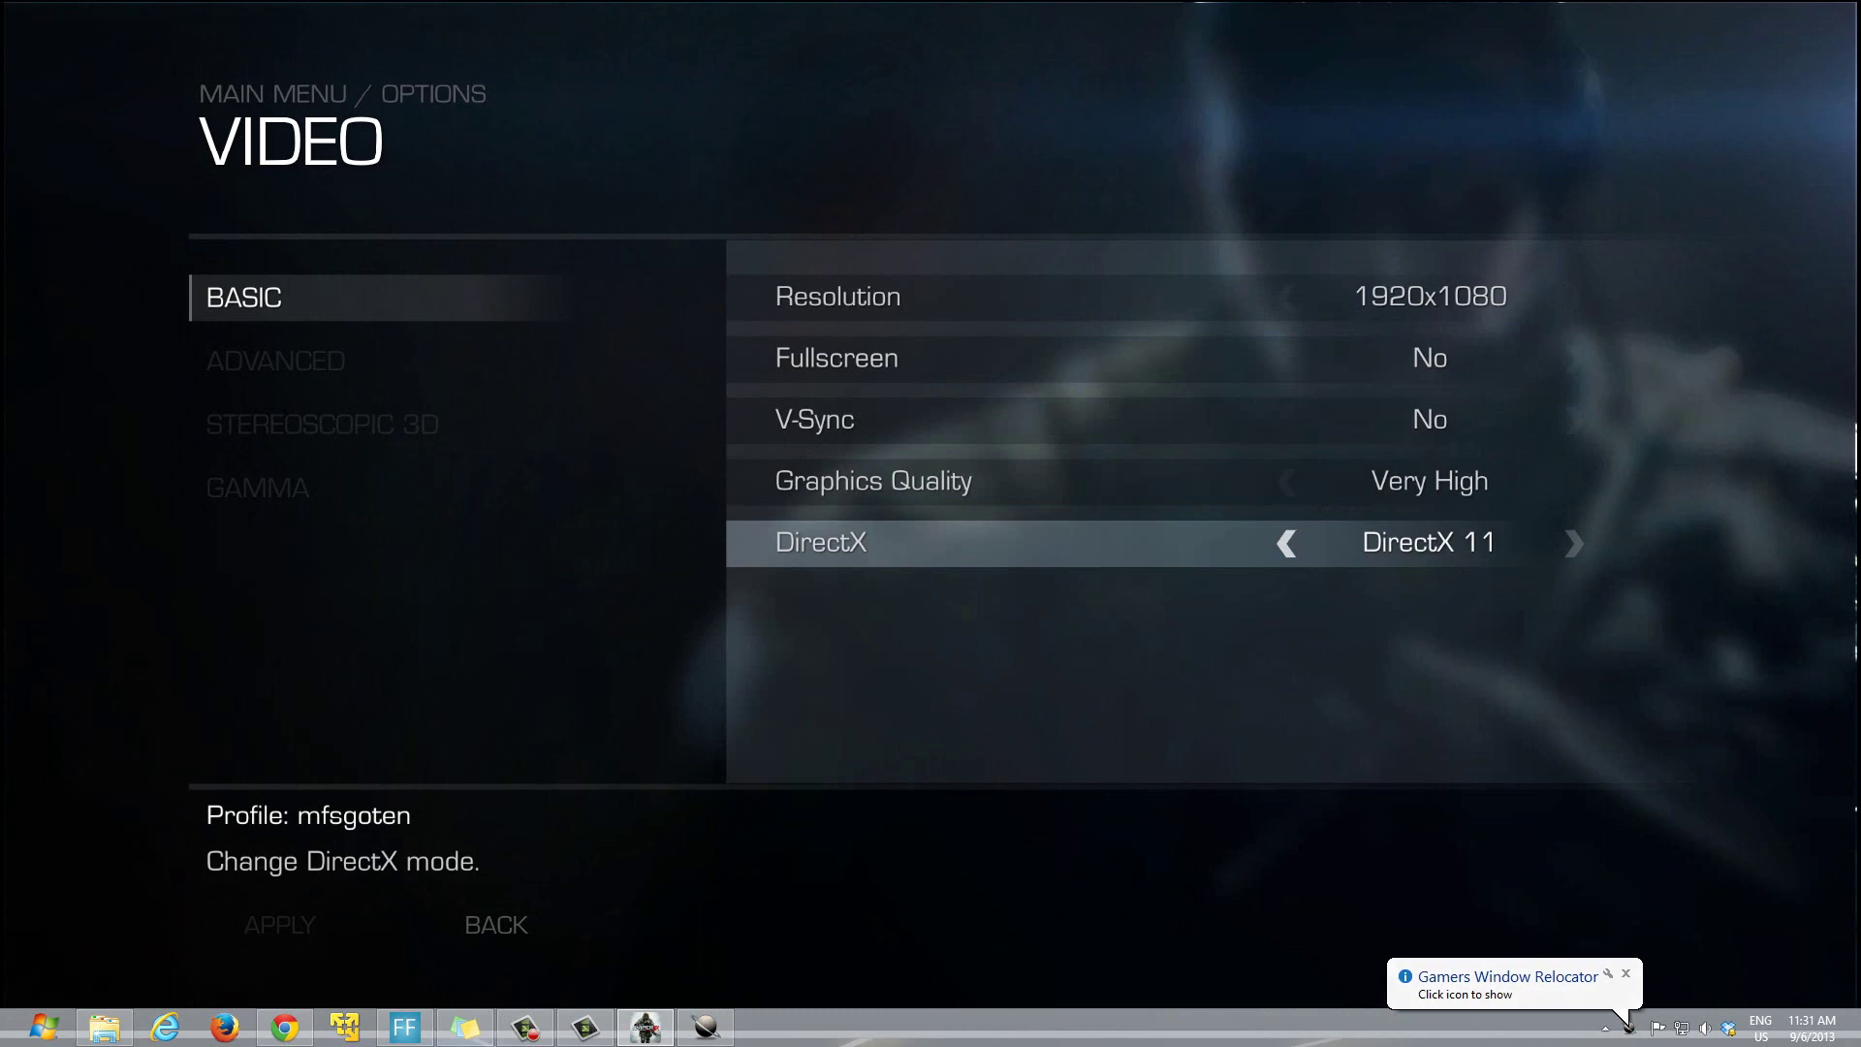
Enable 'Auto-hide the taskbar' in Taskbar Properties, apply it and close the dialog
right_click(951, 1033)
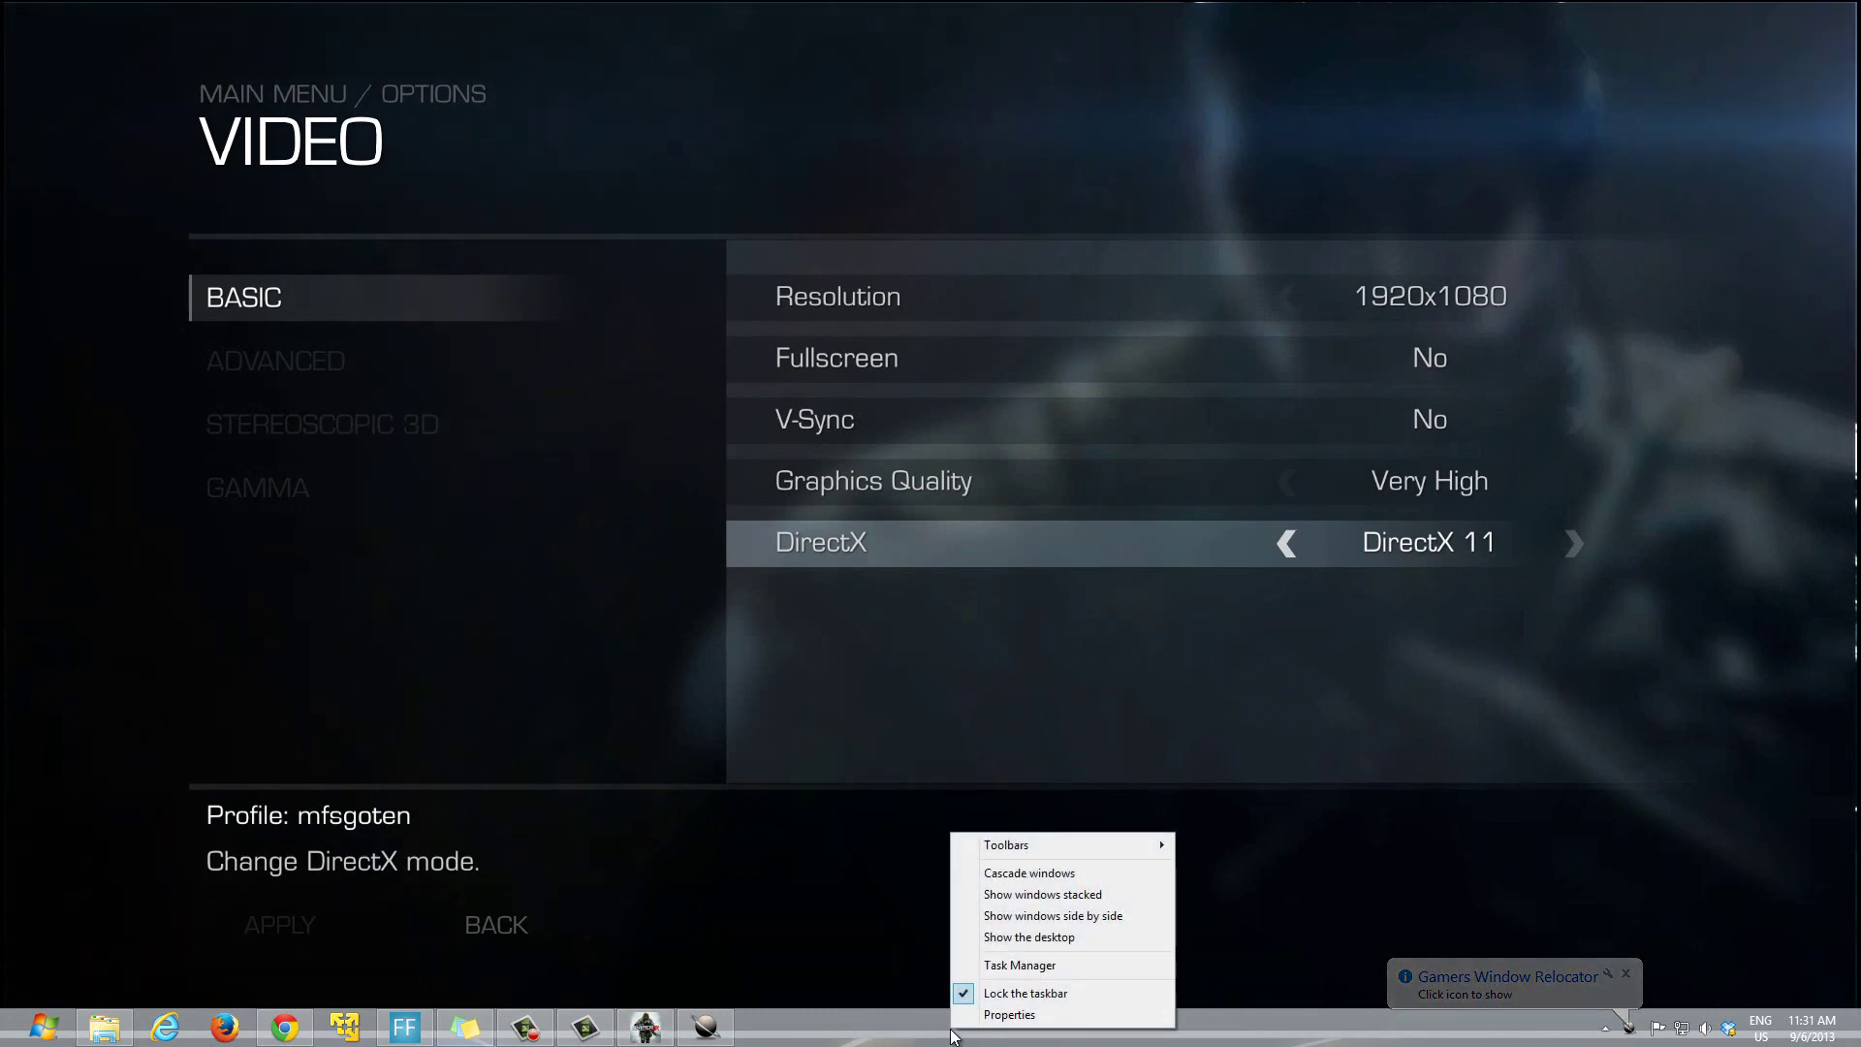
click(1014, 1015)
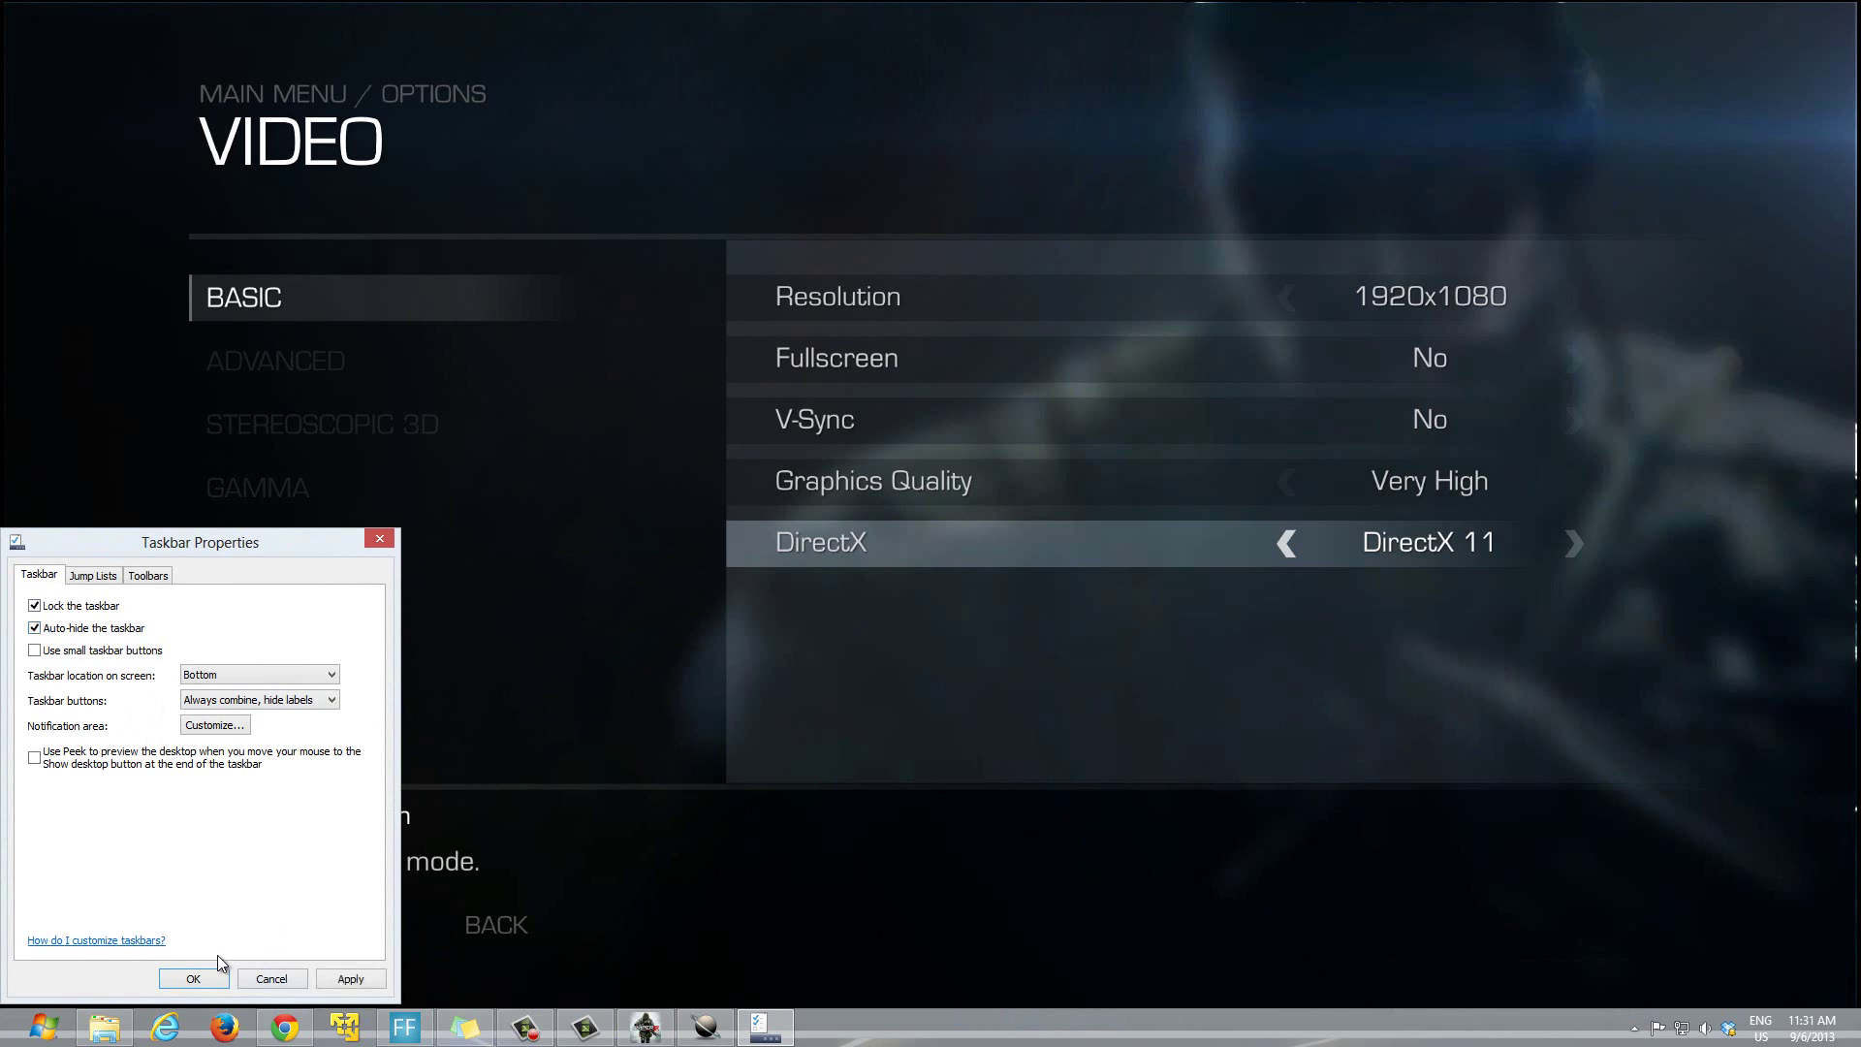
click(344, 979)
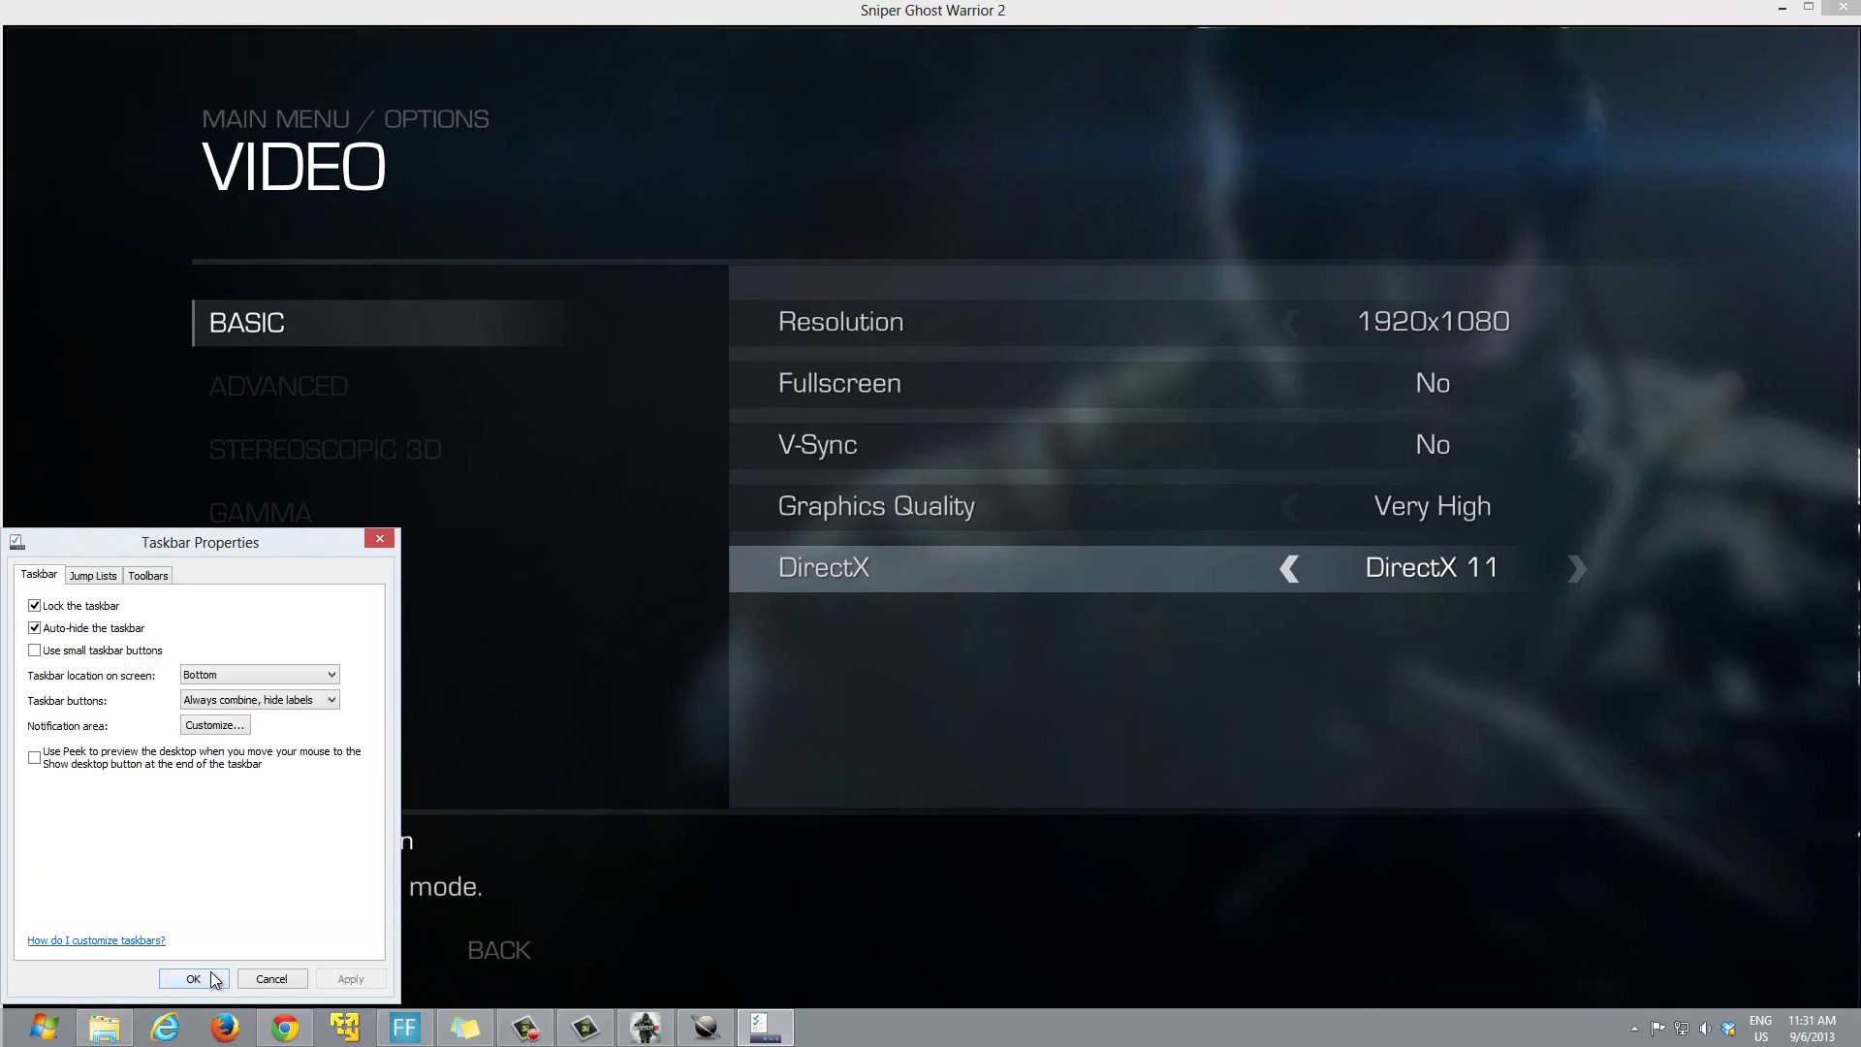
click(211, 975)
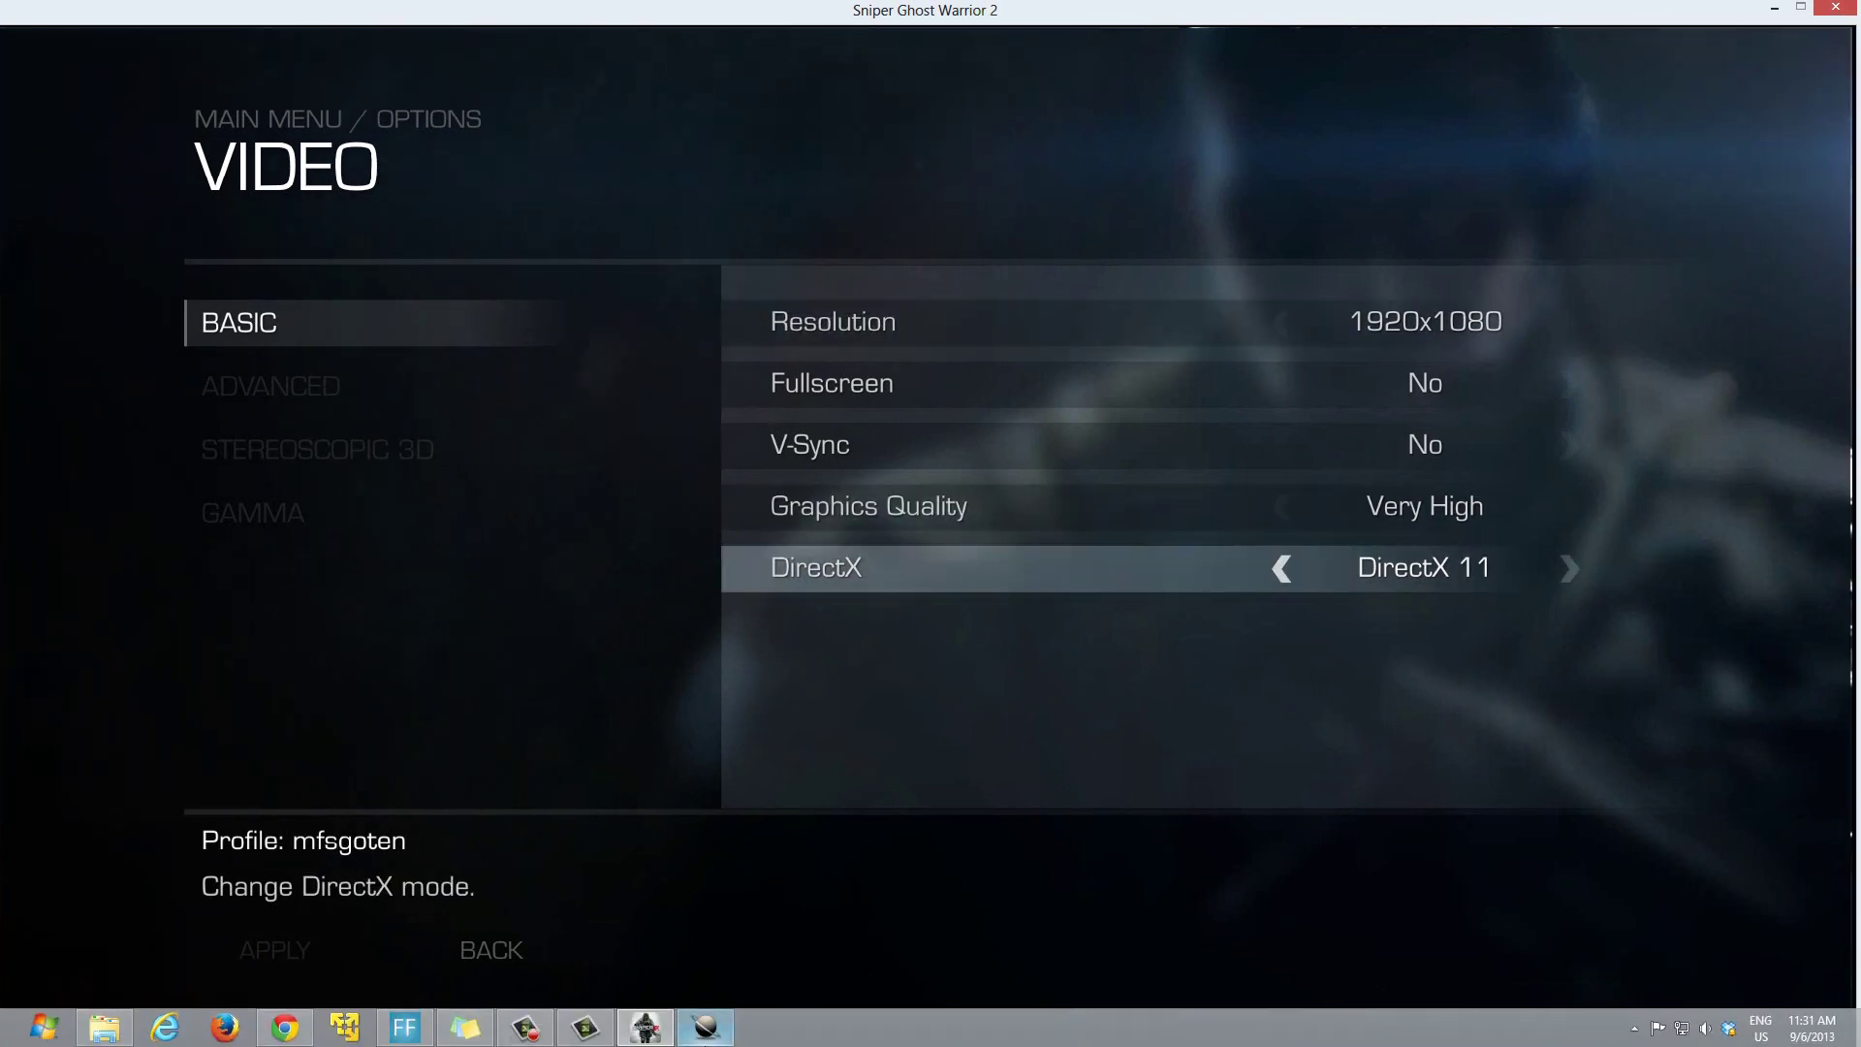
Release and re-relocate Sniper Ghost Warrior 2 borderless full screen, then close the relocator
click(721, 1036)
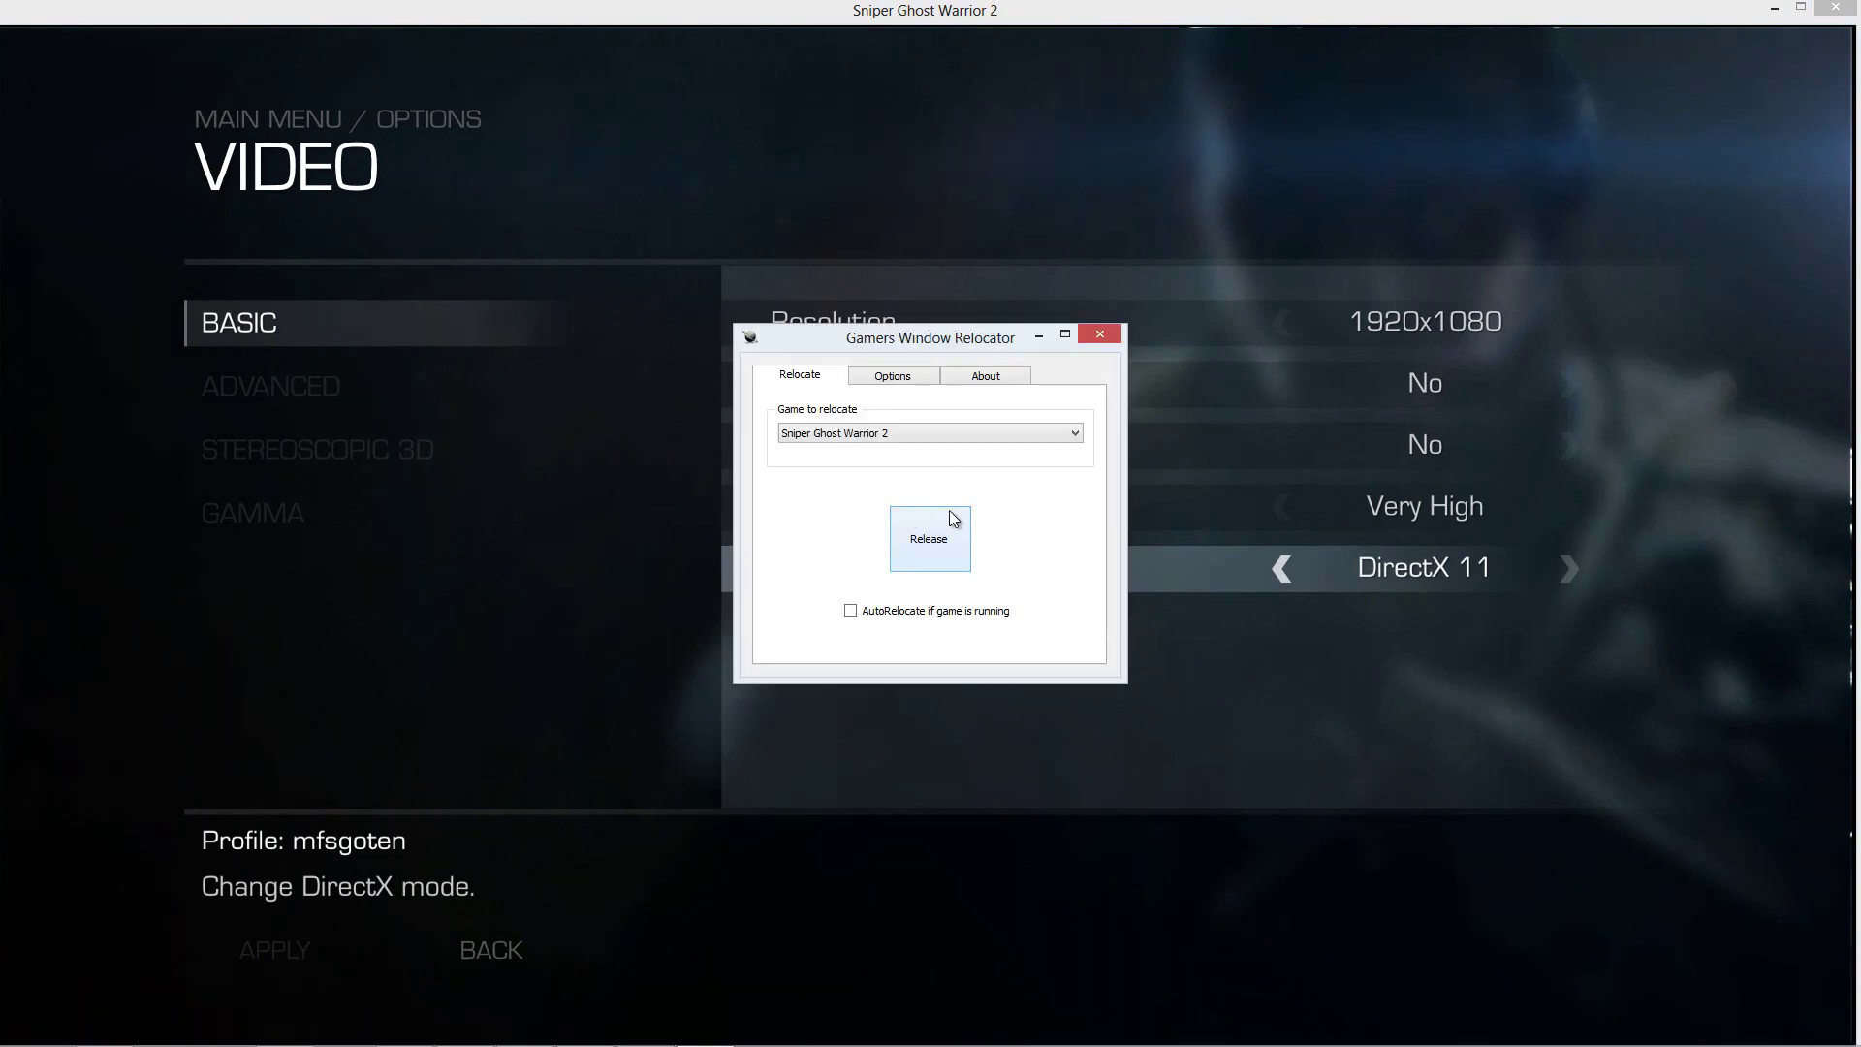
click(947, 539)
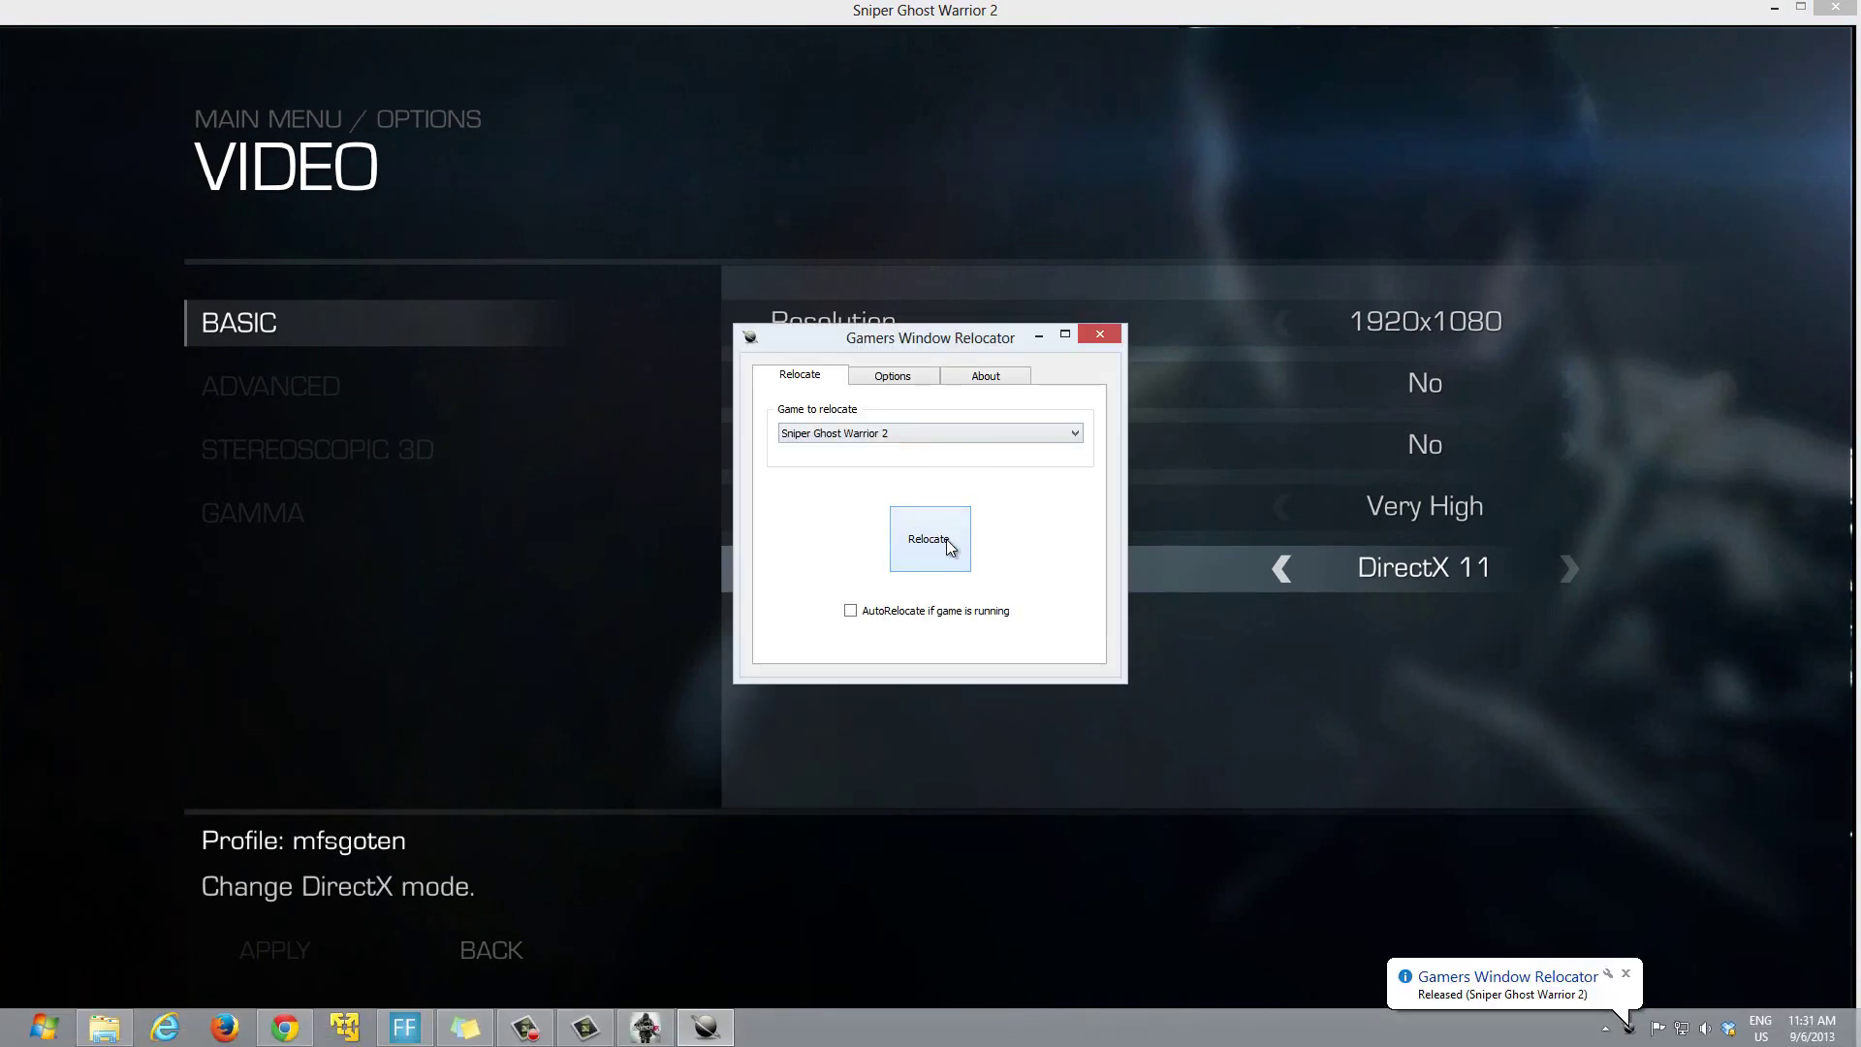
click(946, 539)
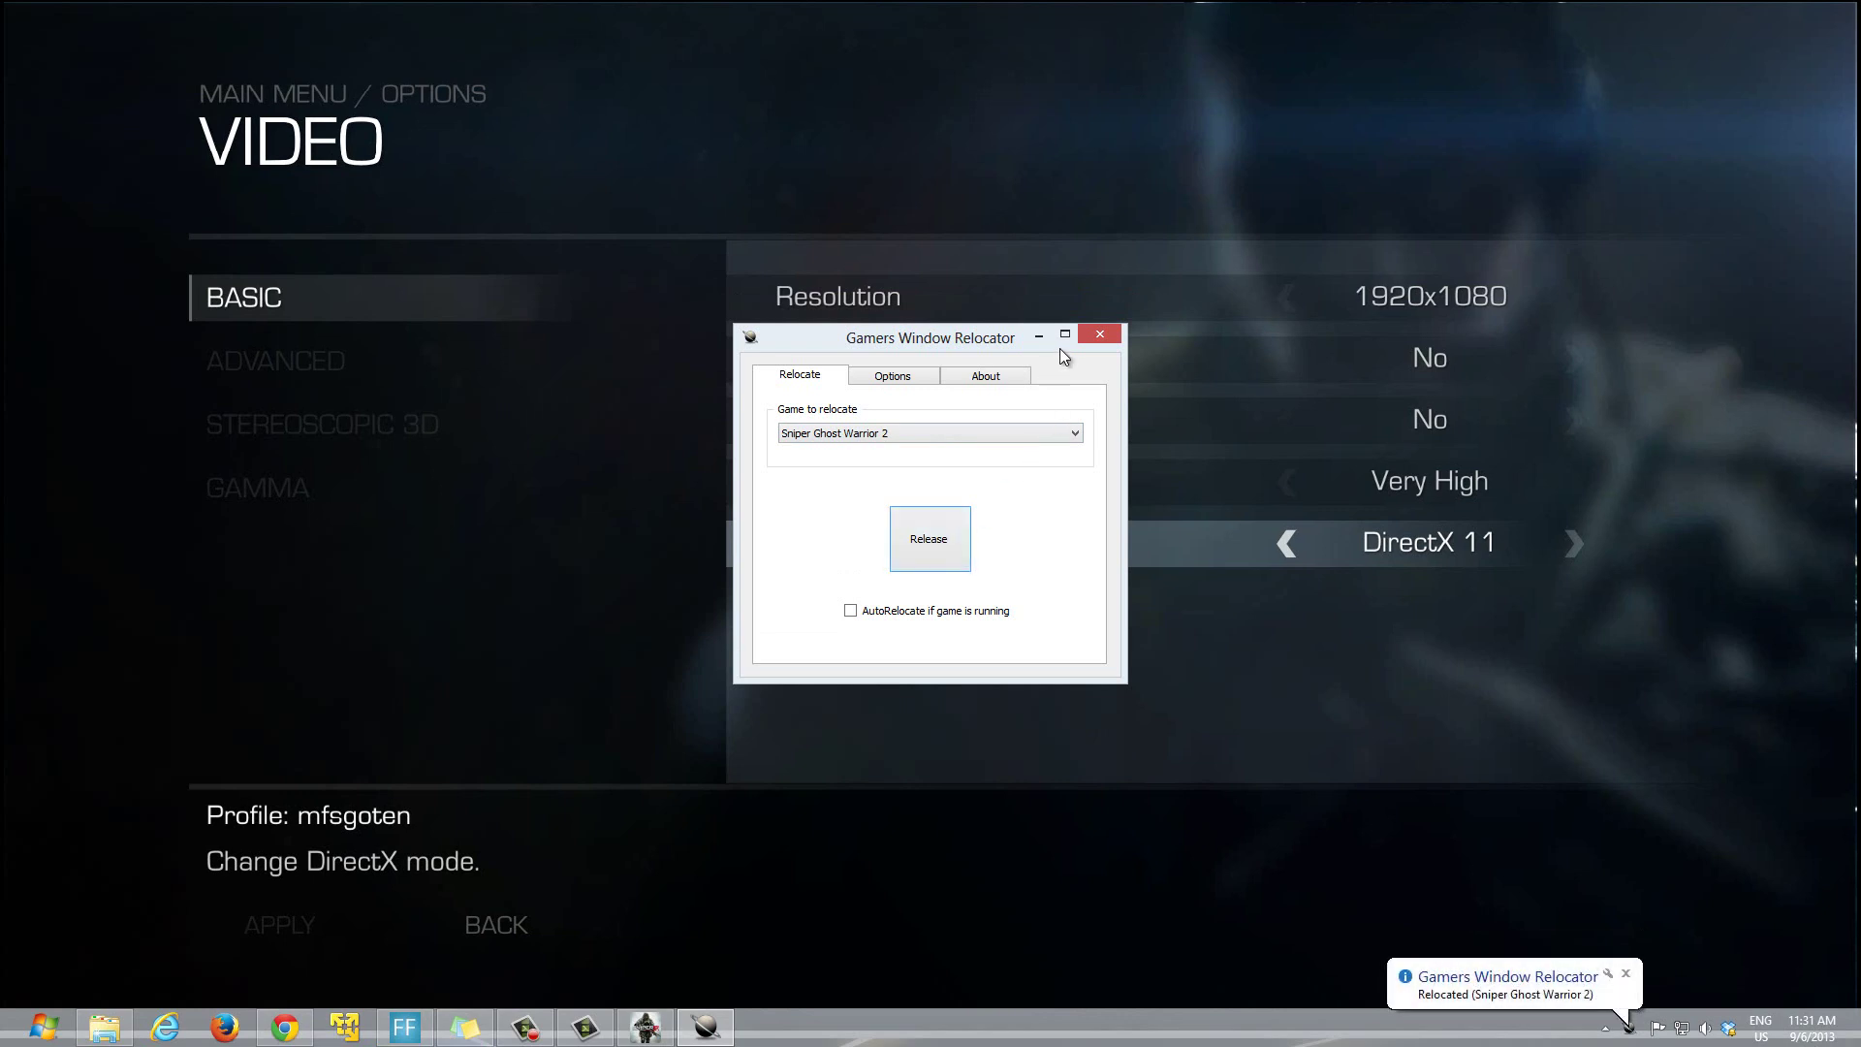
click(1100, 337)
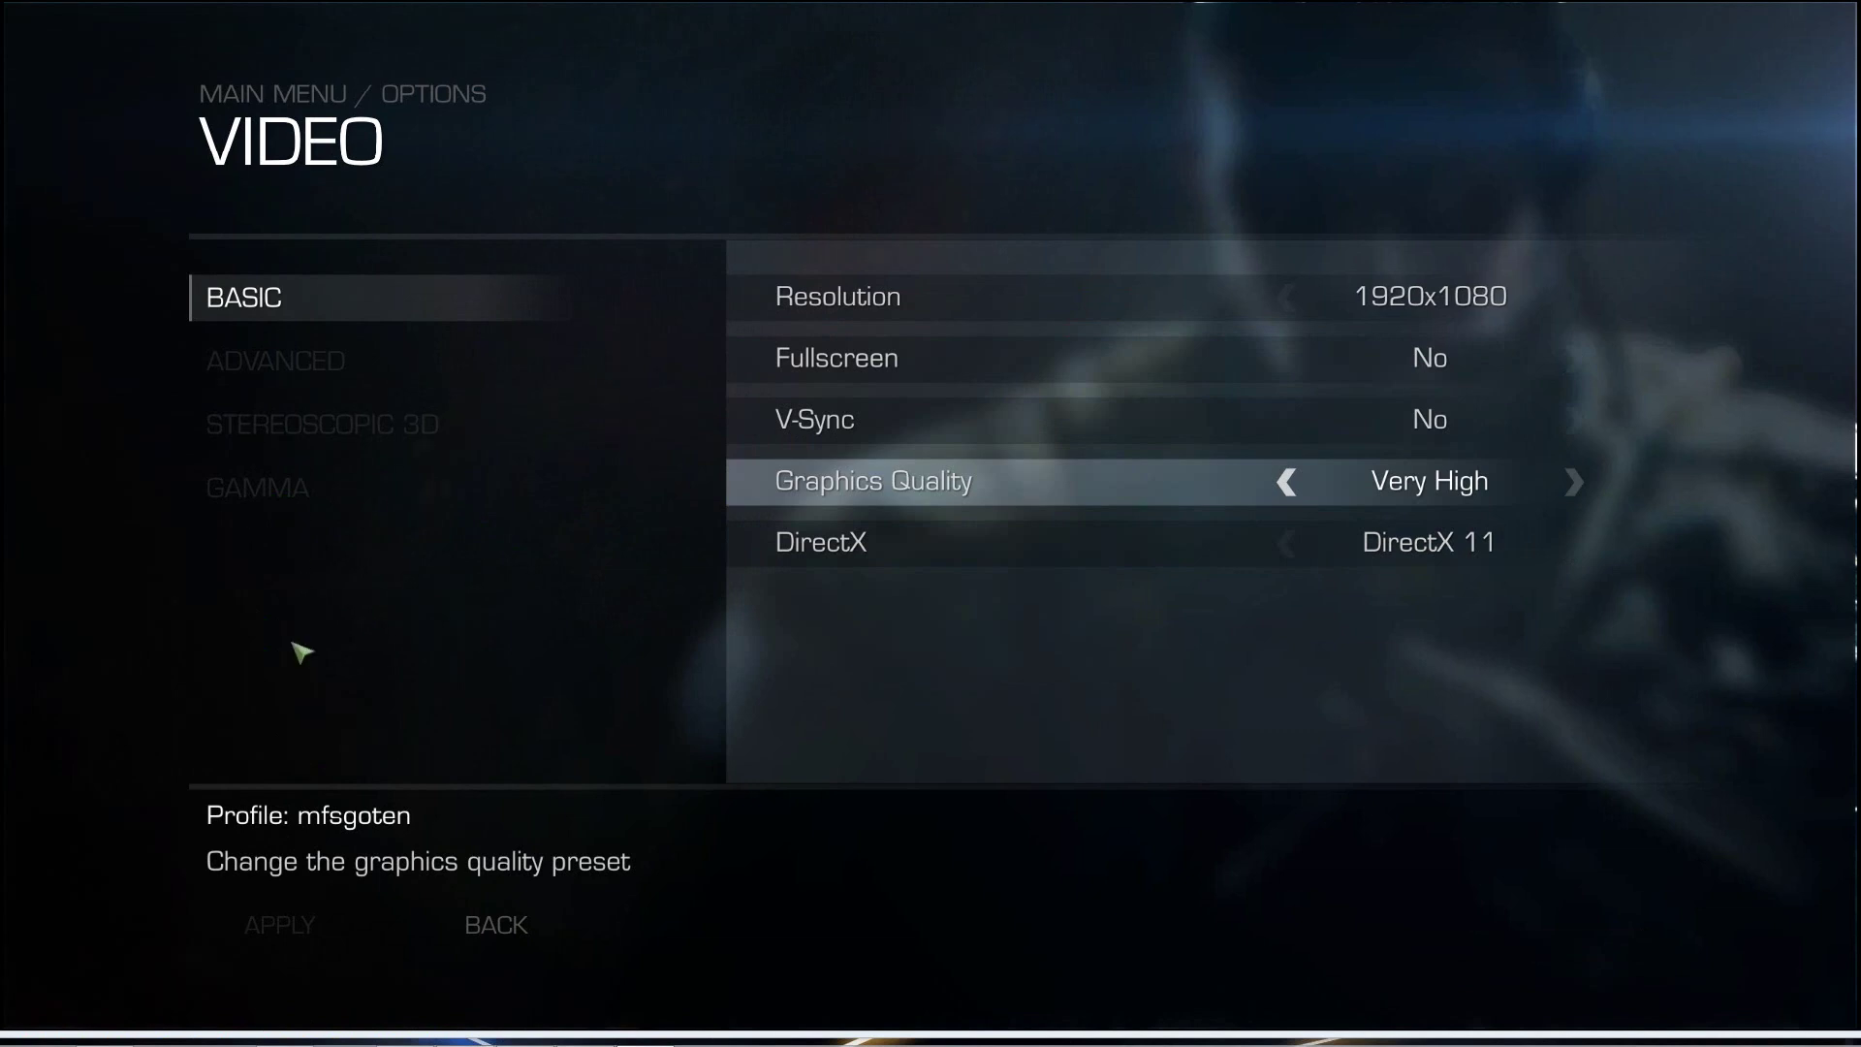
Back out of the basic video settings through Options to the main menu
click(496, 929)
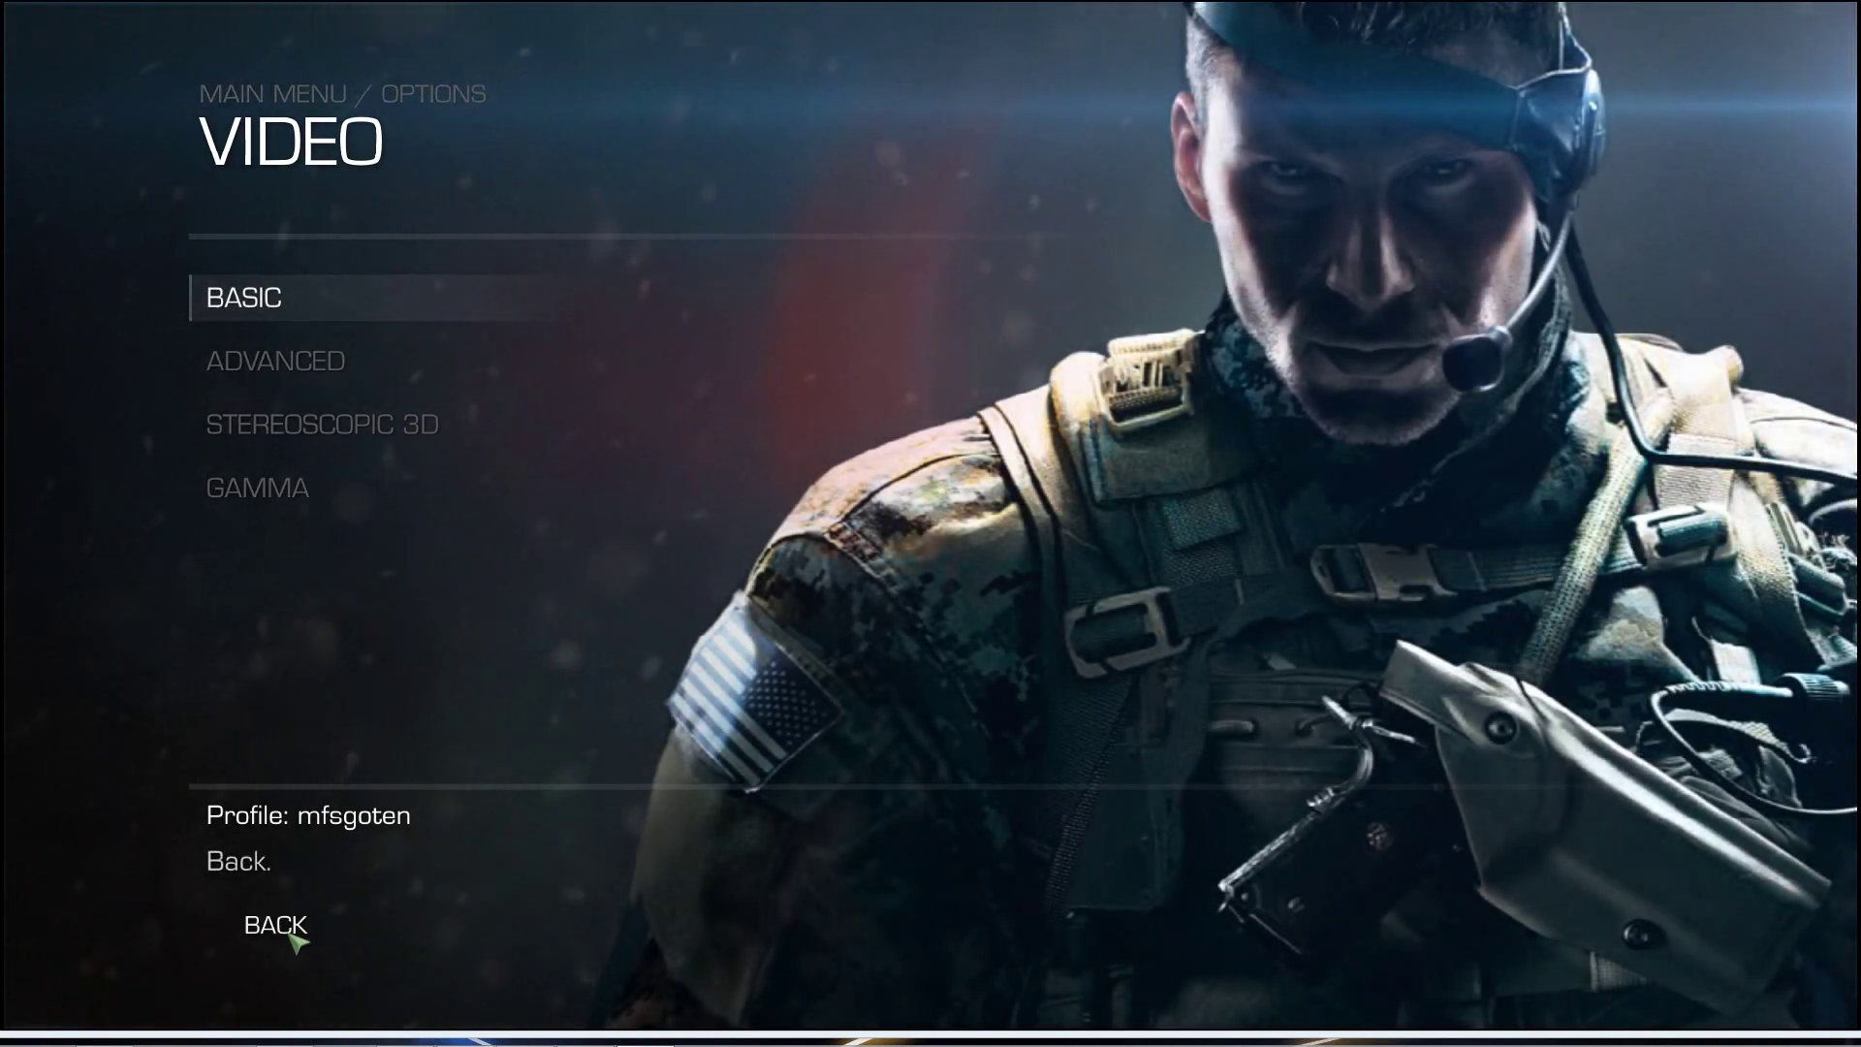
click(289, 933)
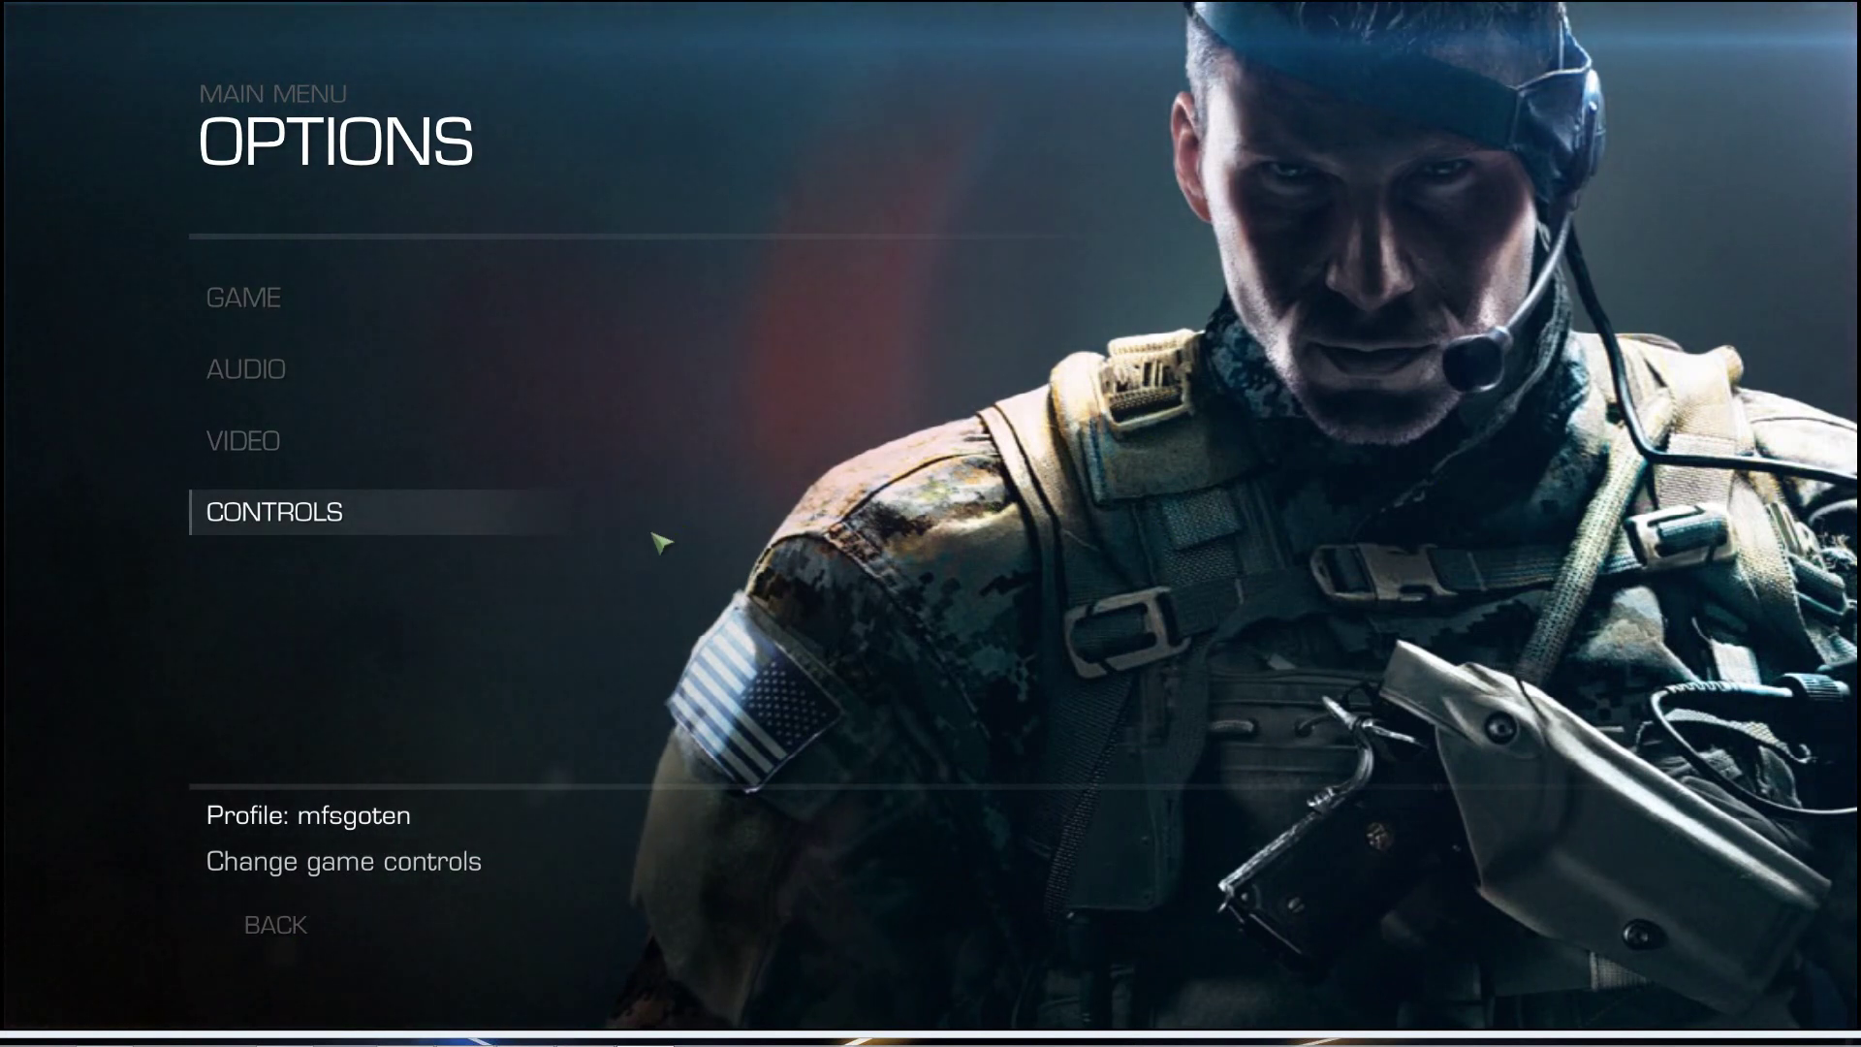
click(269, 921)
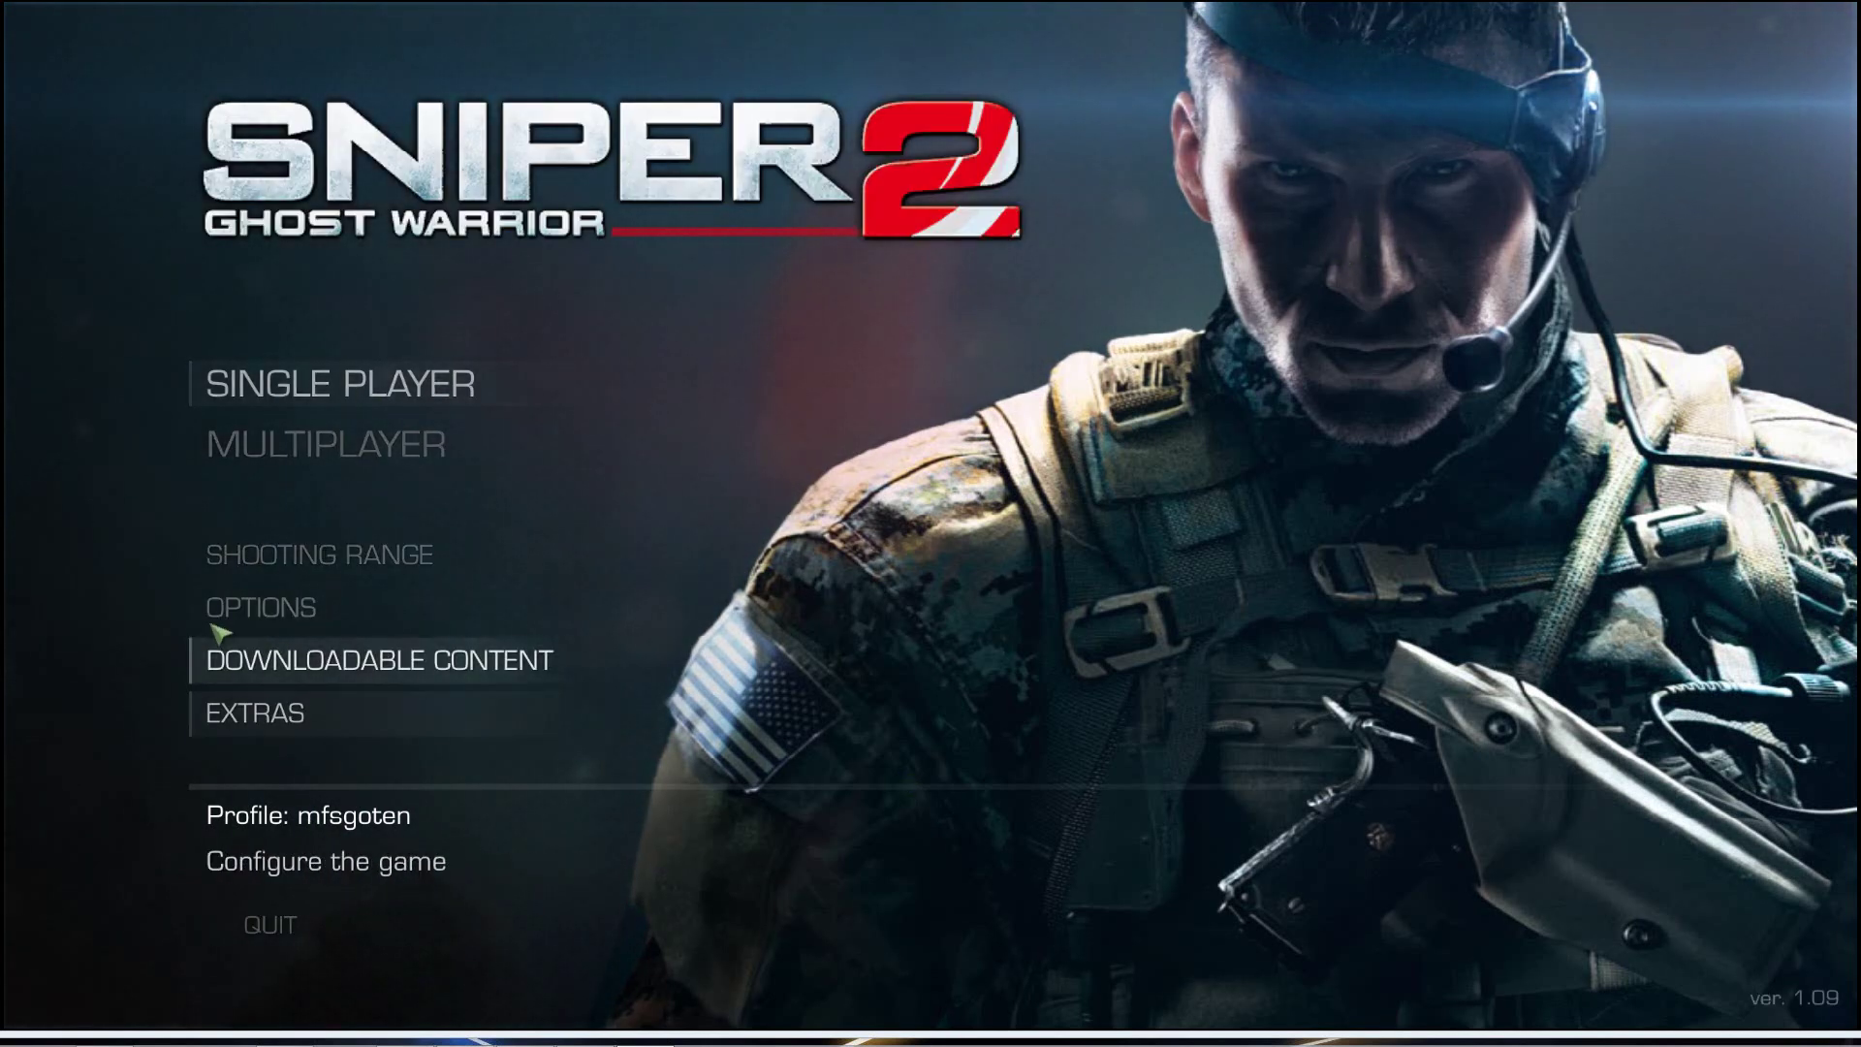
Reopen Options > Video > Basic, then back out again to the main menu
click(262, 608)
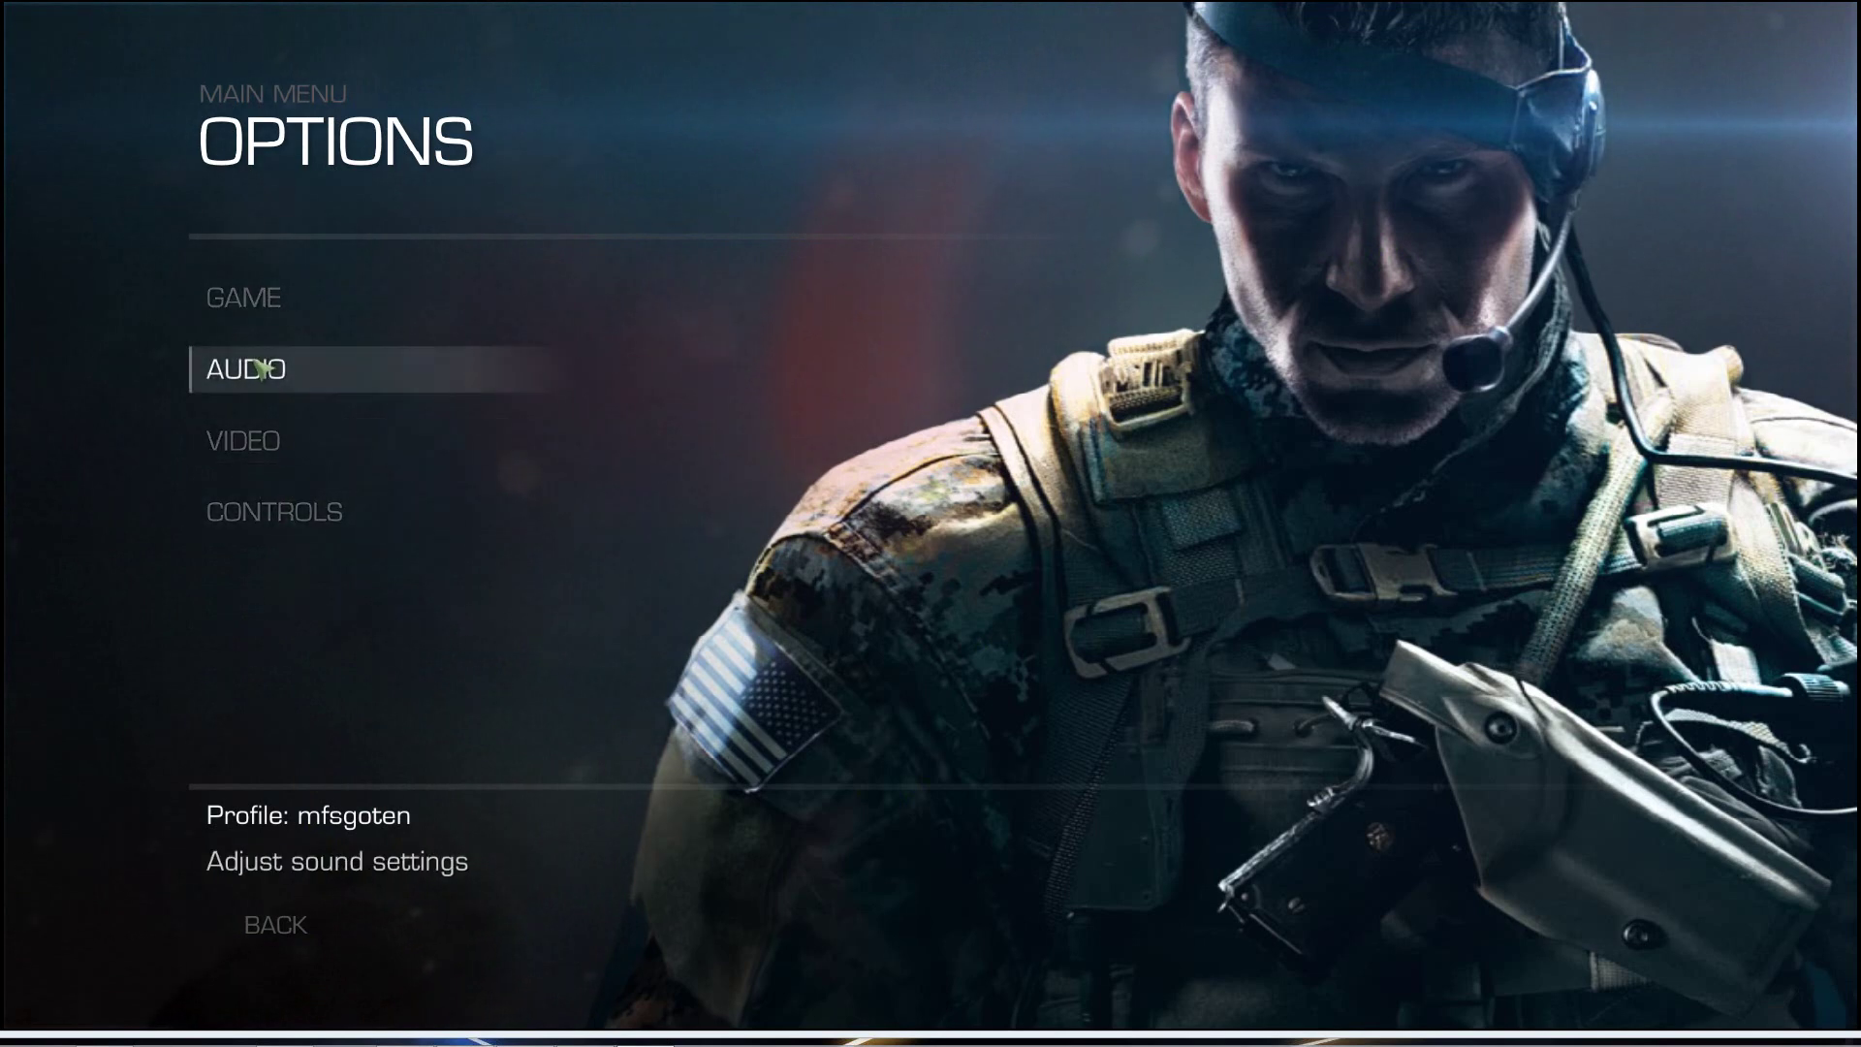
click(282, 436)
click(260, 326)
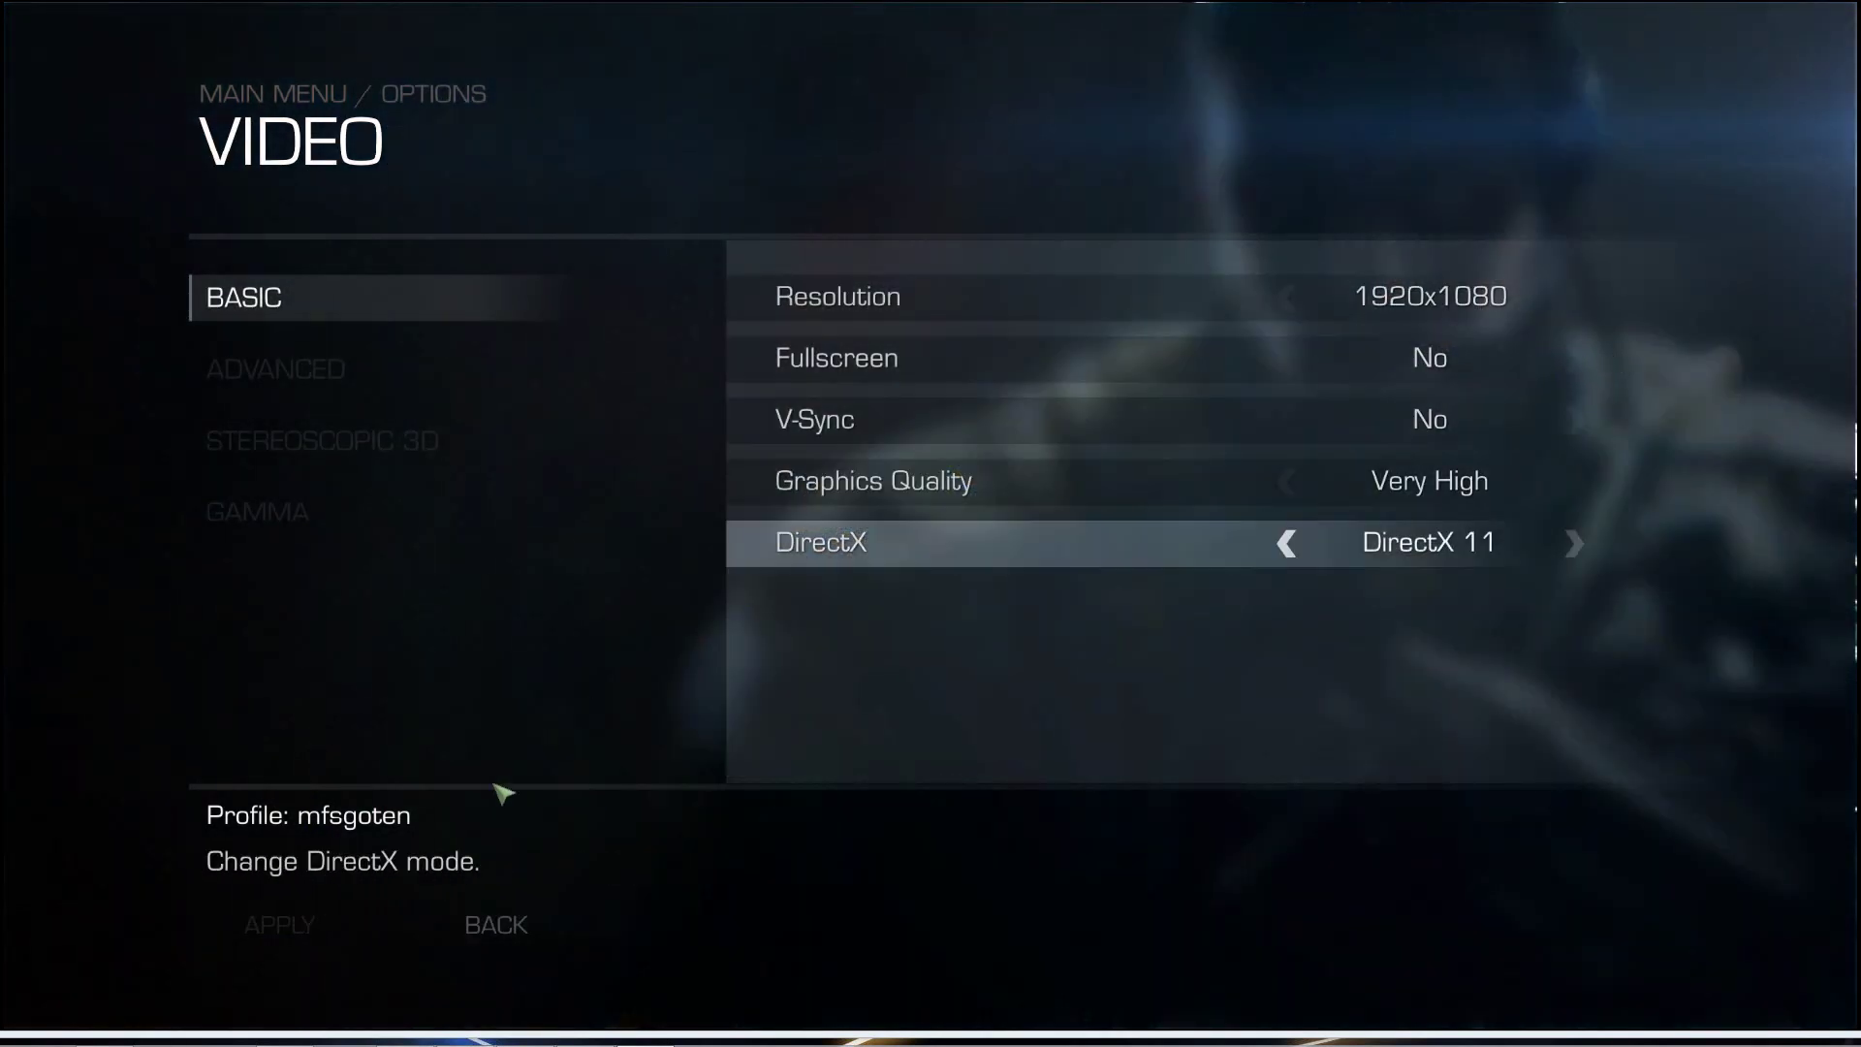
click(499, 927)
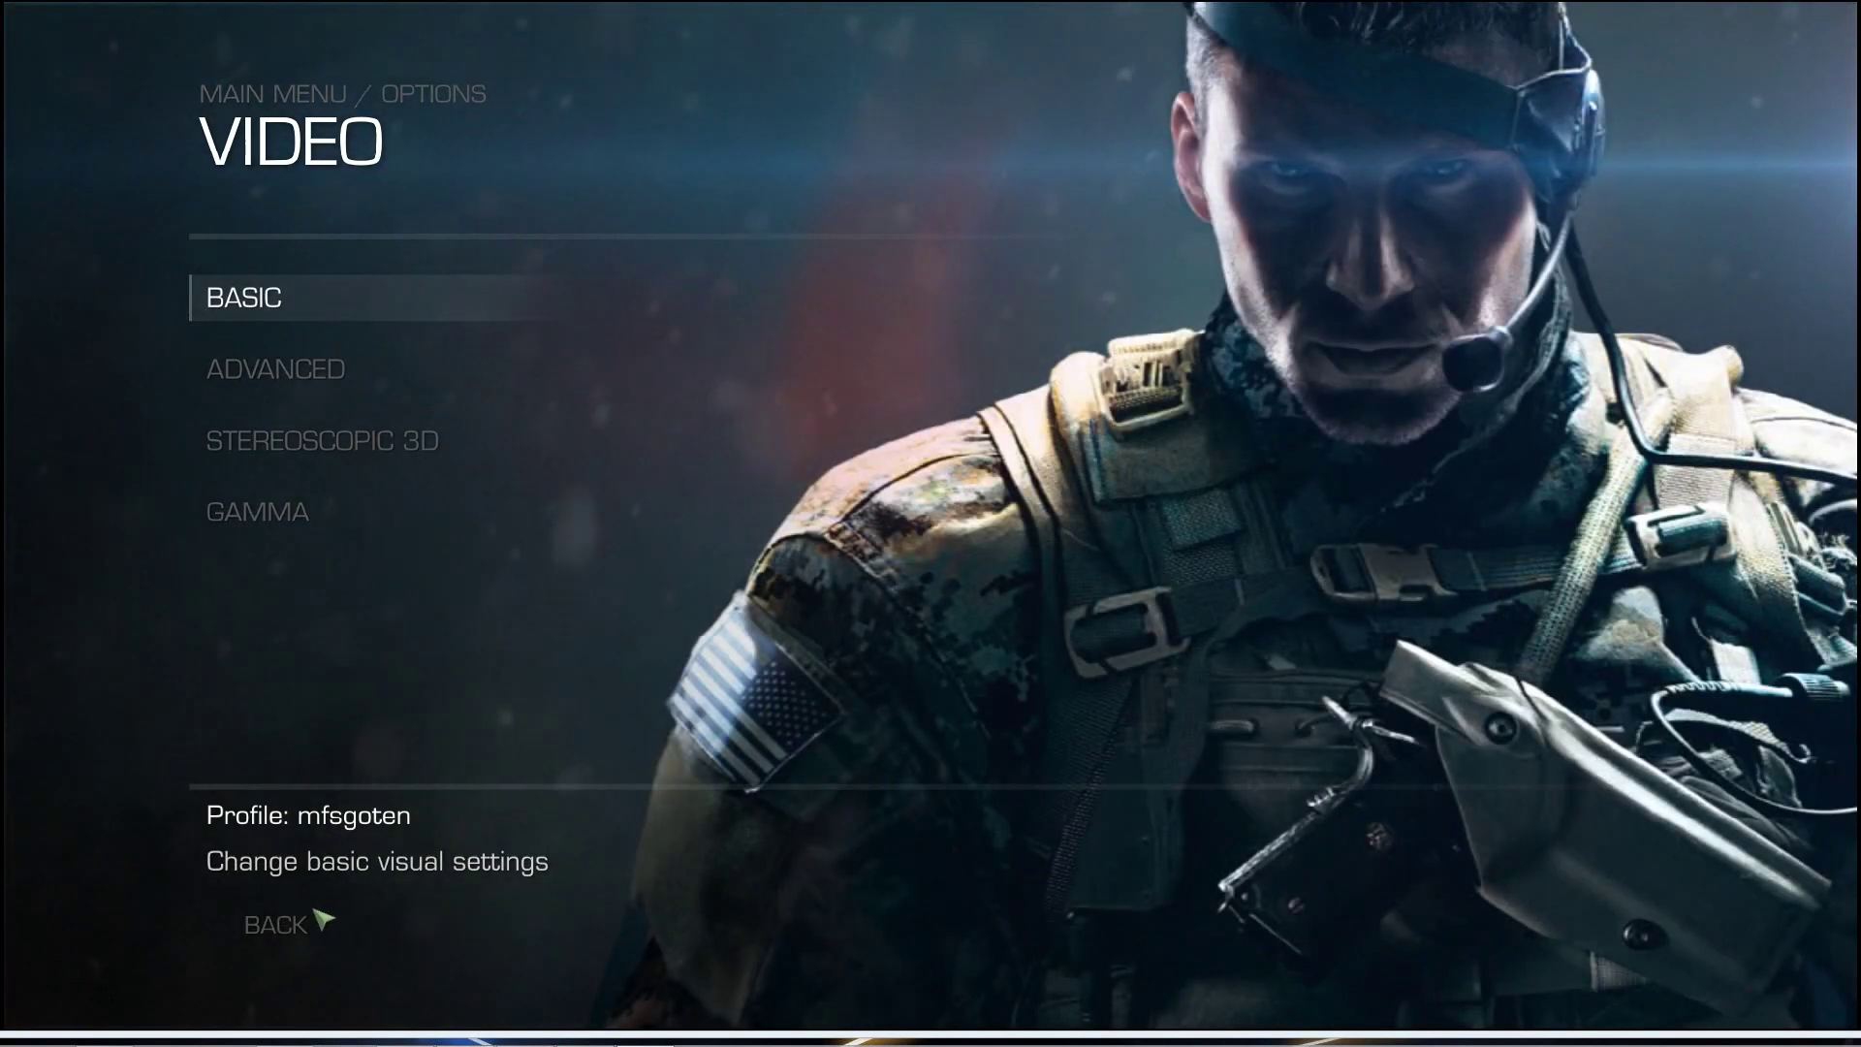
click(291, 931)
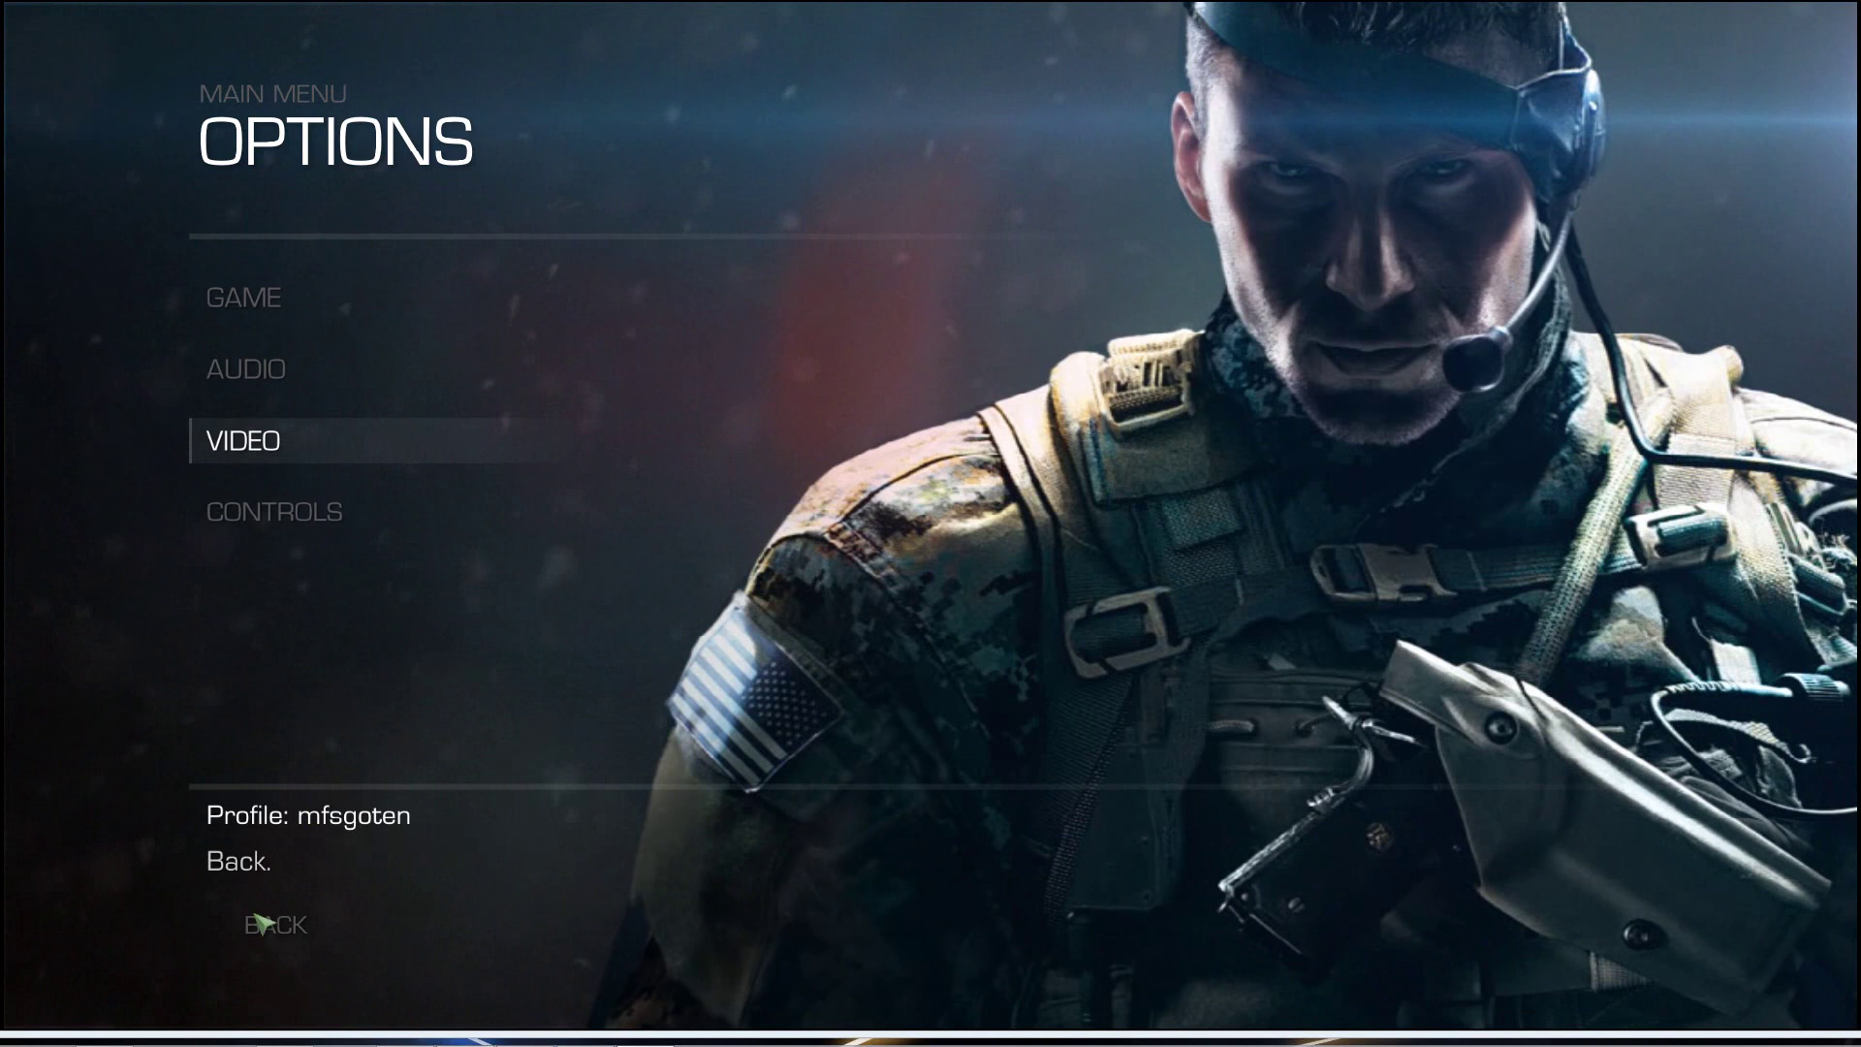
click(272, 924)
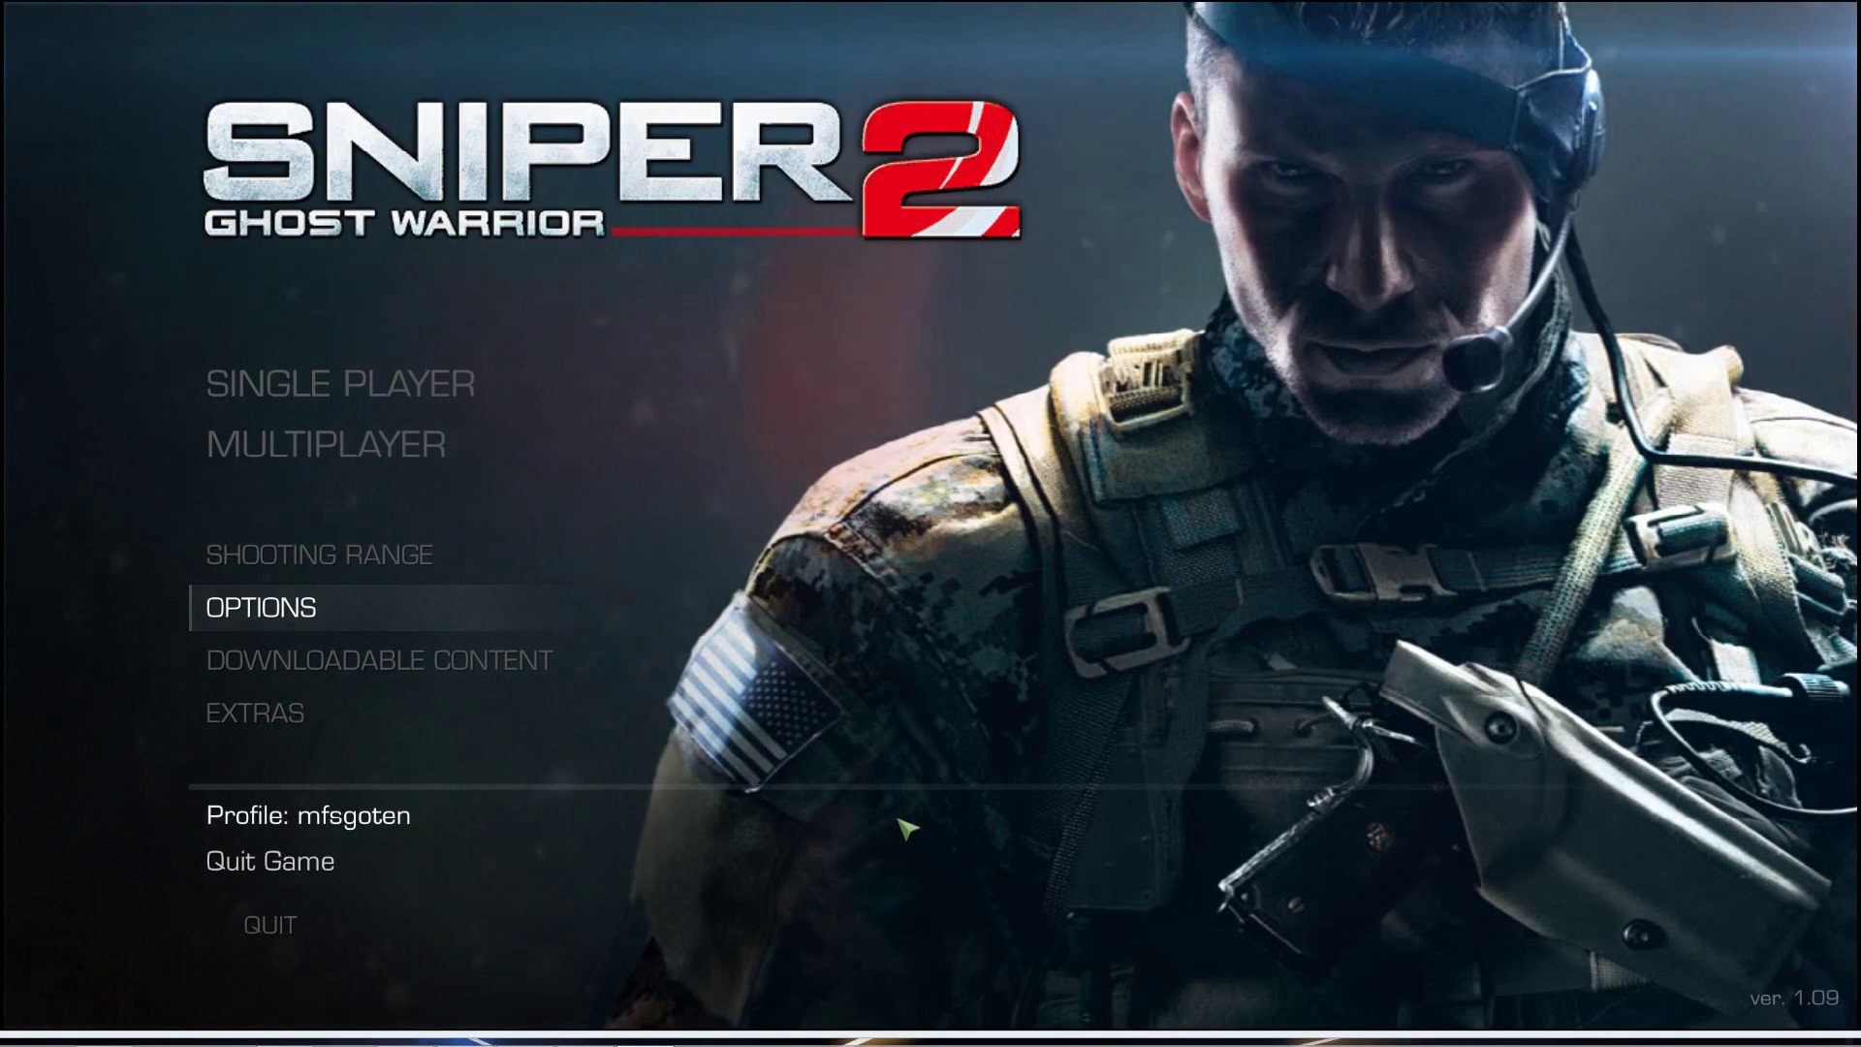
Quit the game with QUIT and YES, then close it from the stopped-working dialog
click(280, 939)
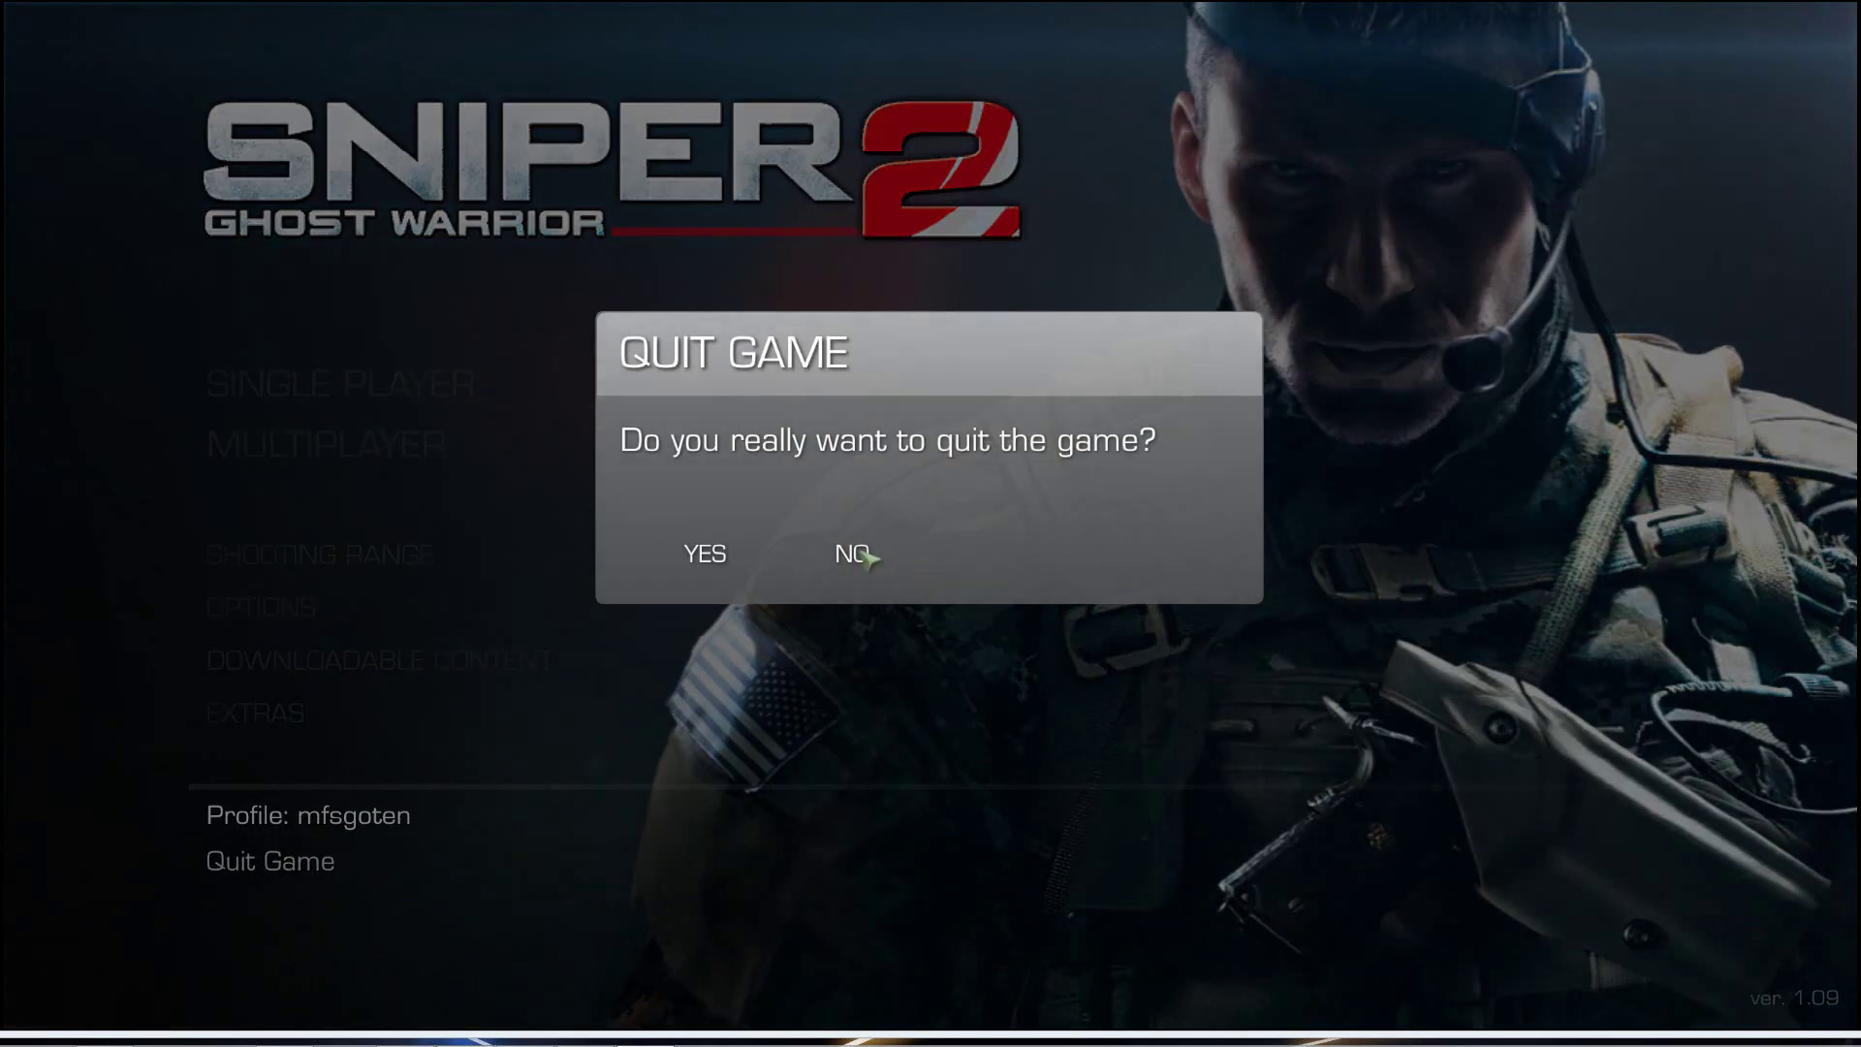
click(714, 582)
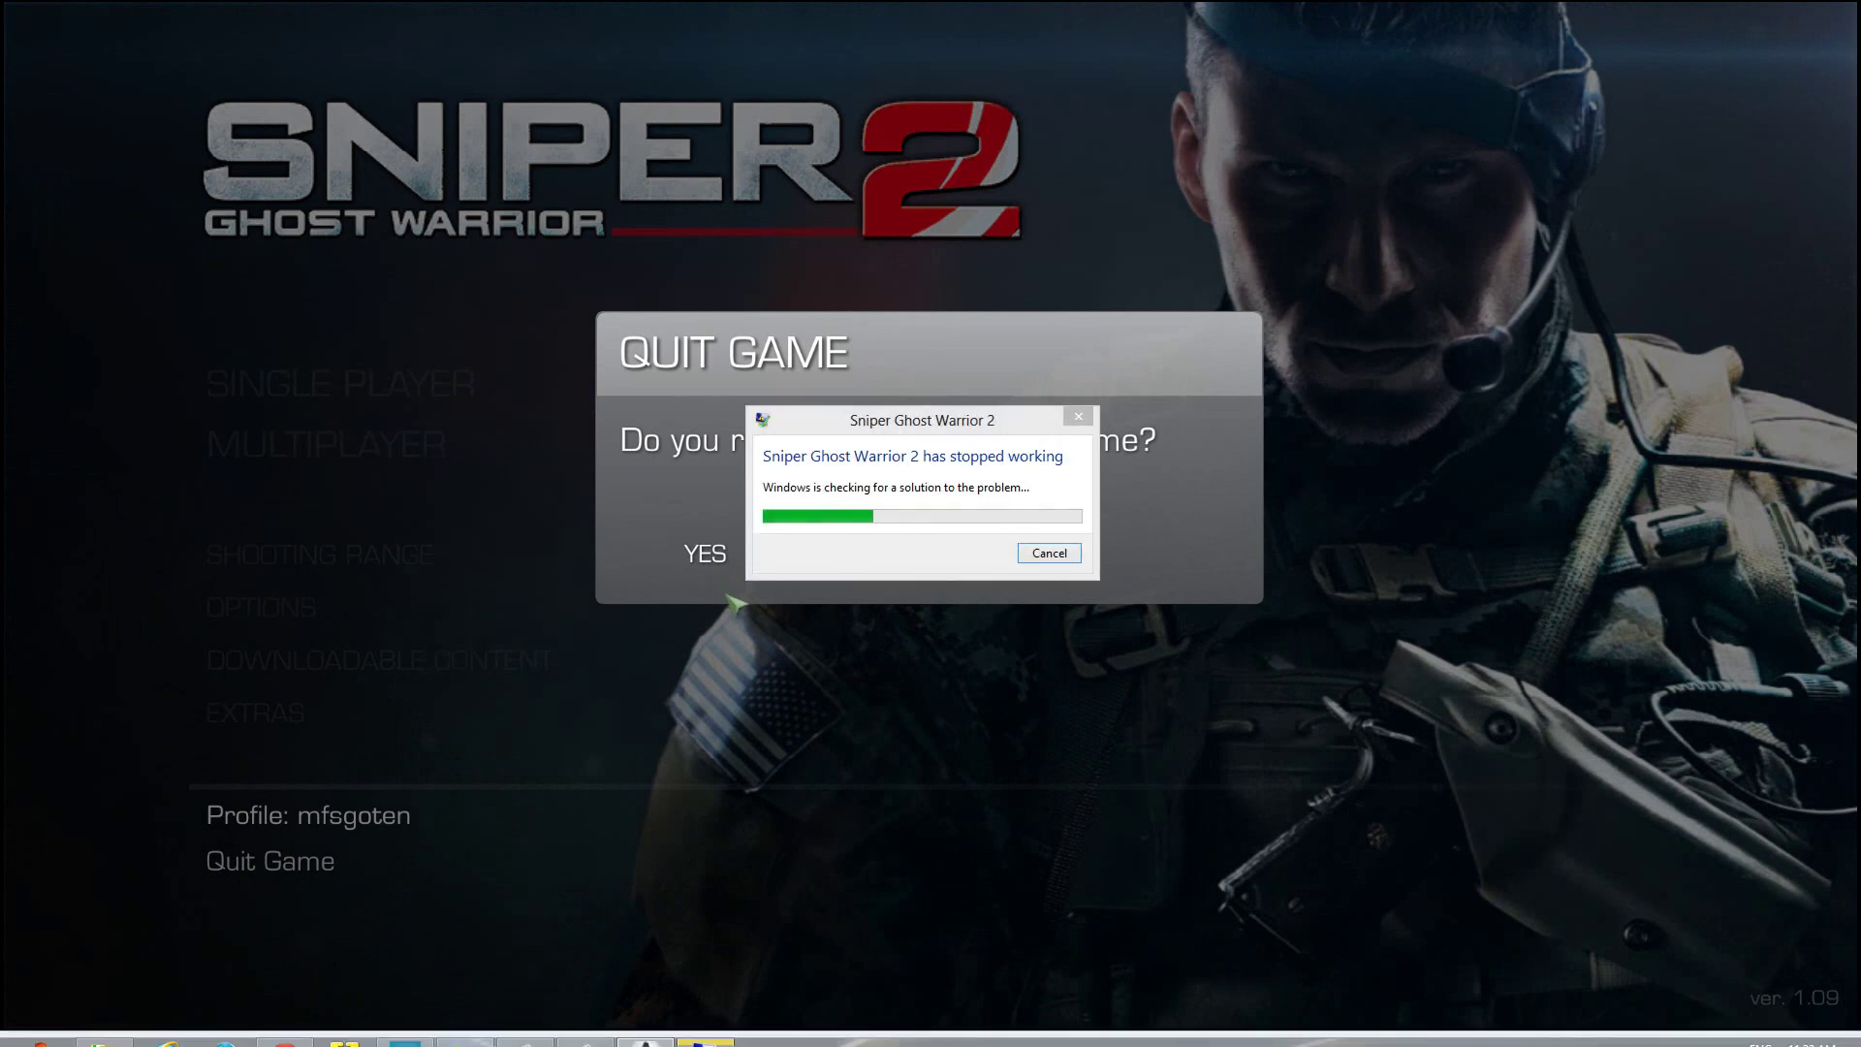
click(1052, 560)
click(1058, 561)
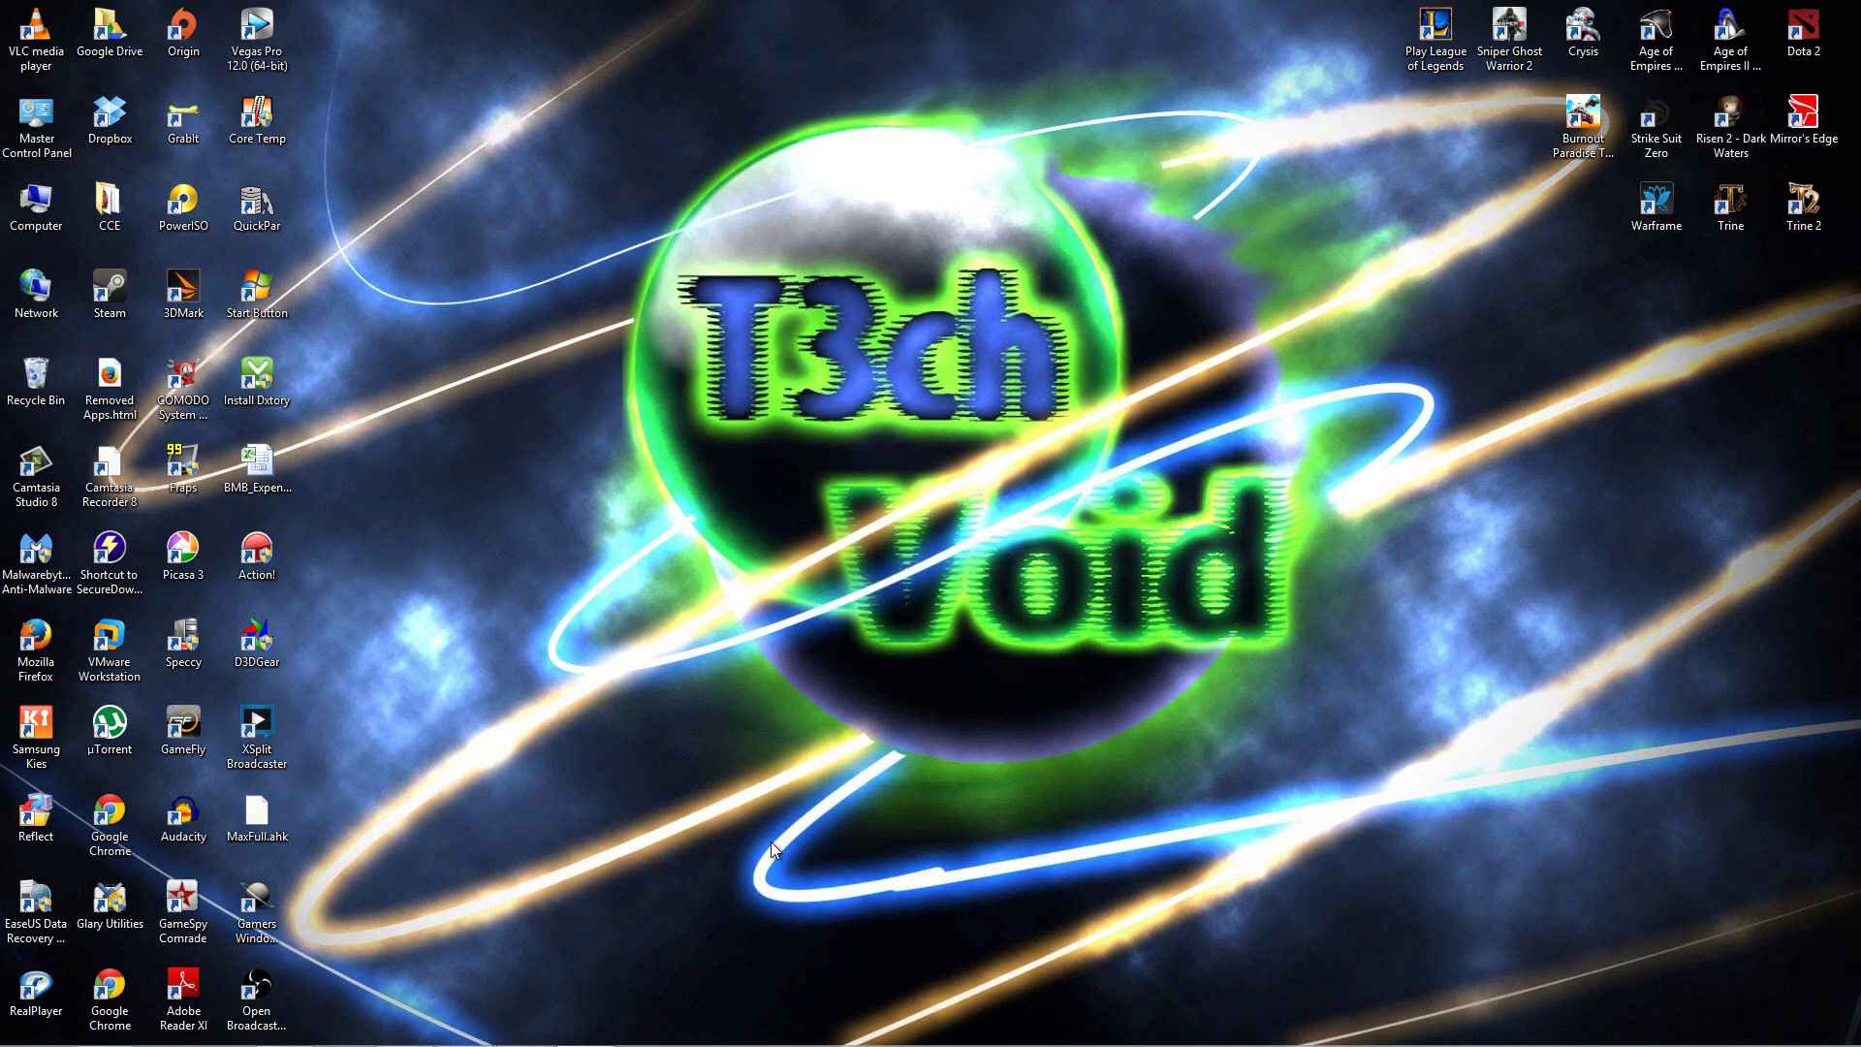